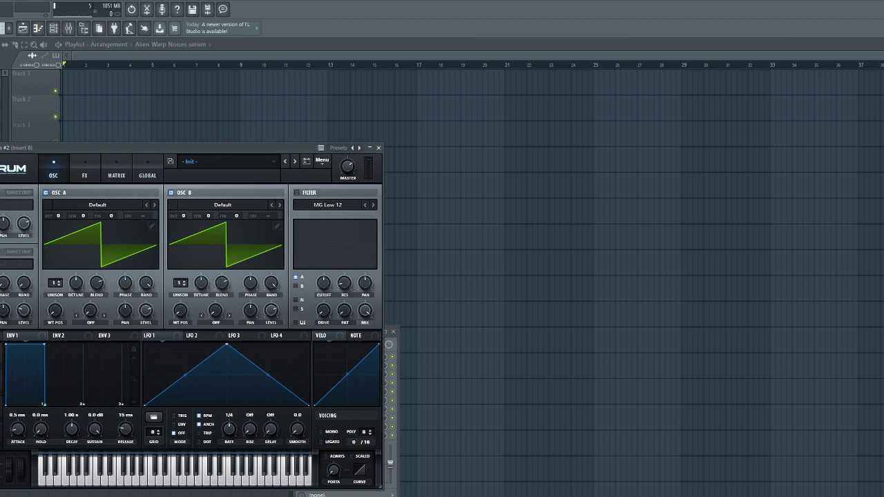
Step: Load the Untitled6 wavetable into oscillator A and GoldFinalFinalFinalTest5 into oscillator B, both shown in 3D
left_click_drag(283, 245, 101, 244)
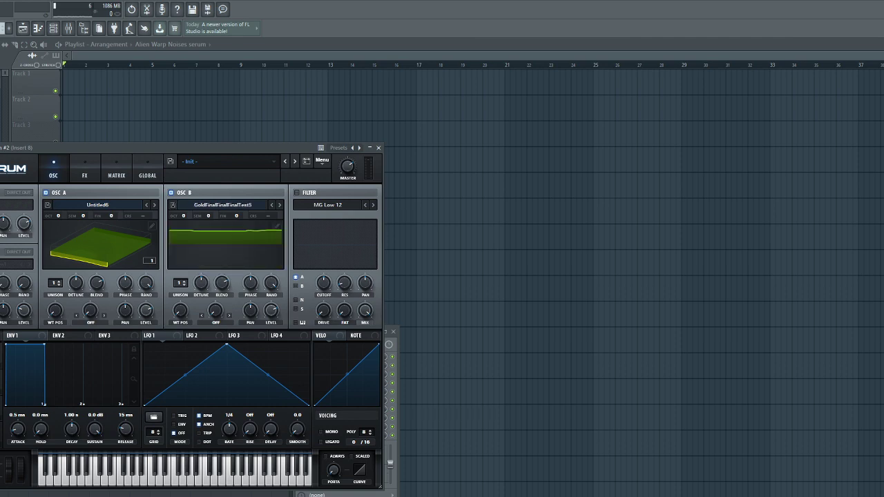
left_click(250, 251)
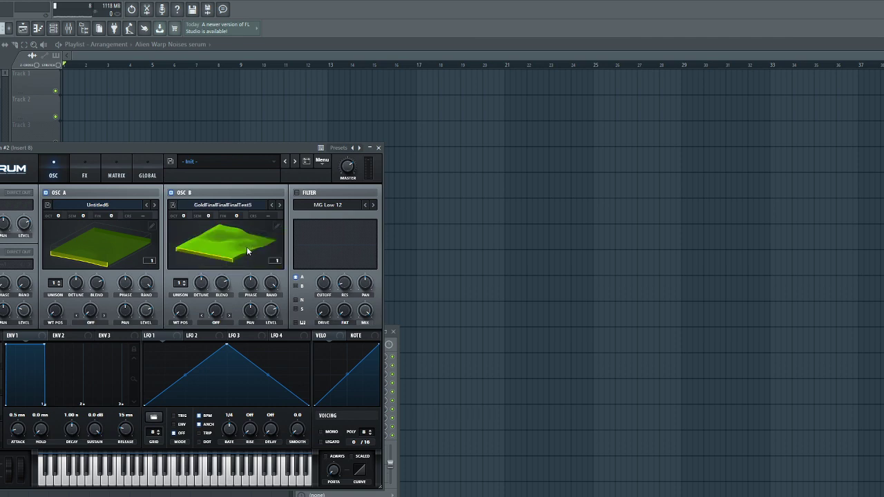
Step: Audition the two wavetables by playing notes across the virtual keyboard
left_click(64, 467)
mouse_move(64, 467)
left_mouse_down()
mouse_move(90, 478)
mouse_move(61, 474)
mouse_move(270, 478)
left_mouse_up()
left_click(182, 475)
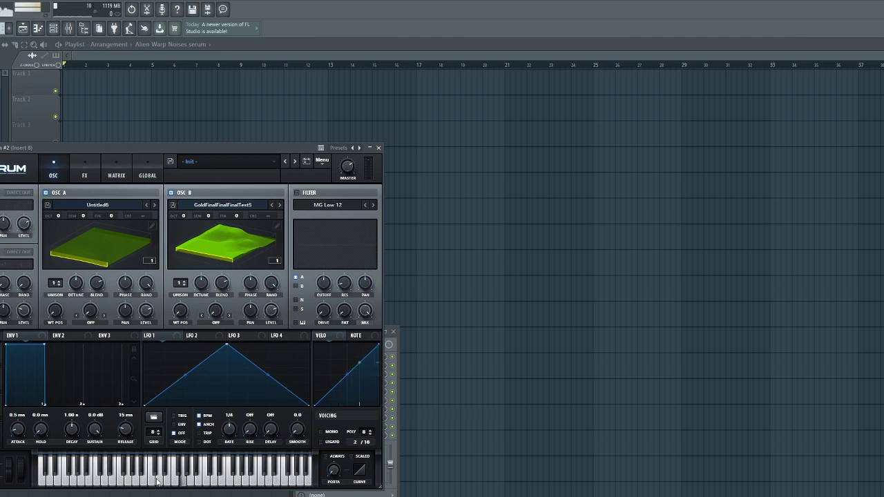
left_click(146, 475)
left_click(167, 475)
left_click(97, 474)
left_click(150, 476)
left_click(128, 474)
left_click(149, 476)
Step: Set the unison of oscillators A and B to 16 voices each and play a few notes
left_click_drag(54, 284, 93, 190)
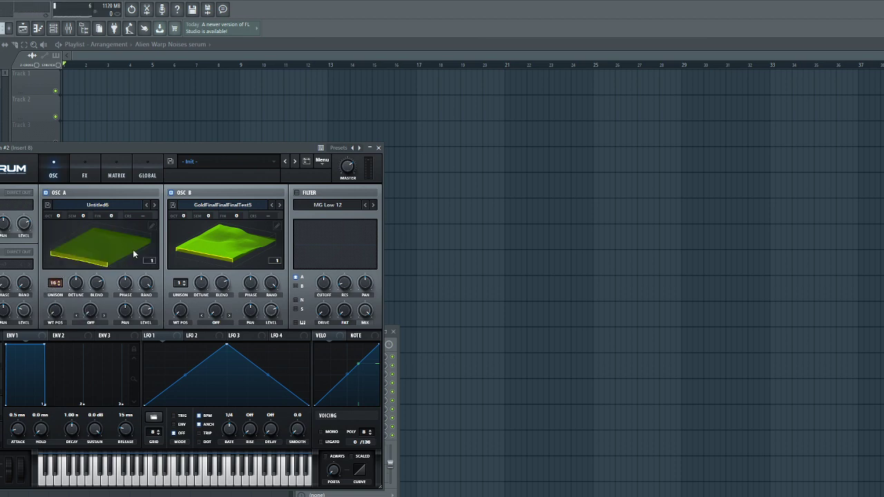
left_click_drag(178, 283, 207, 169)
left_click(78, 470)
left_click(107, 467)
Step: Reshape LFO 1 into a rising curve that bends steeply at the start, with a 1/8 rate and Trig mode
left_click_drag(226, 344, 319, 338)
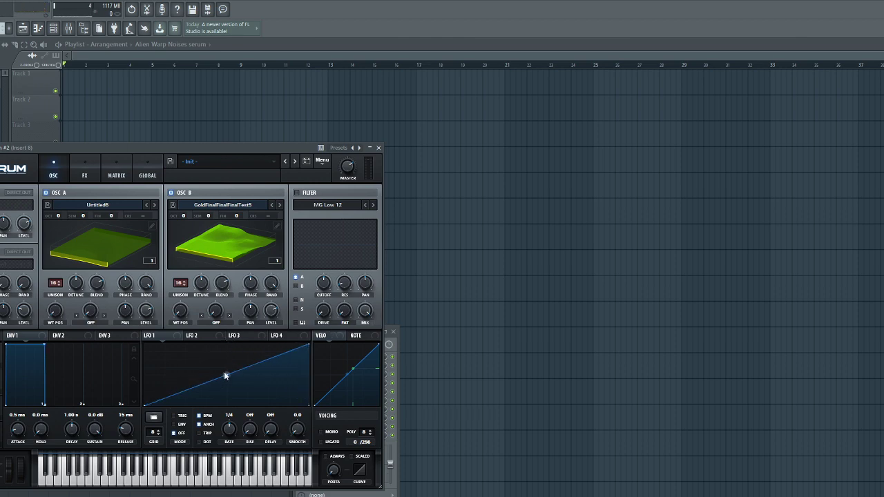
left_click_drag(224, 374, 234, 355)
left_click_drag(227, 429, 235, 425)
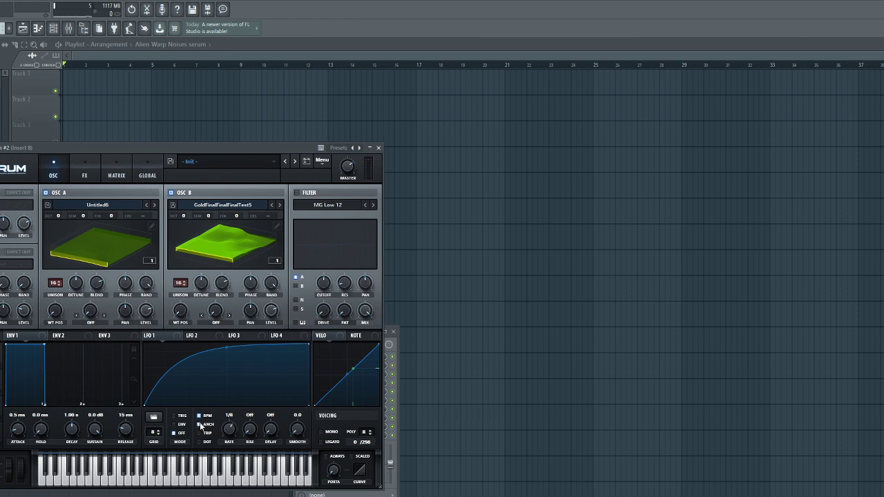
left_click(109, 473)
mouse_move(110, 473)
left_mouse_down()
mouse_move(185, 461)
mouse_move(301, 484)
mouse_move(241, 464)
left_mouse_up()
left_click(183, 416)
Step: Try raising the wavetable positions of oscillators A and B to 192 and 131 while auditioning notes
left_click_drag(62, 316, 97, 279)
left_click_drag(181, 312, 206, 286)
left_click_drag(64, 460, 220, 467)
left_click(218, 474)
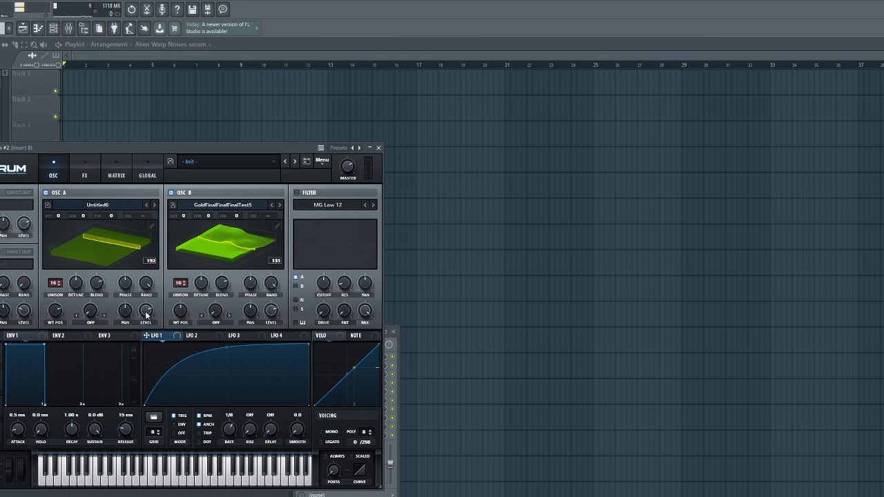
Step: Modulate the wavetable positions of oscillators A and B with LFO 1 and audition a note
left_click_drag(163, 336, 178, 304)
left_click_drag(171, 335, 51, 304)
left_click(101, 475)
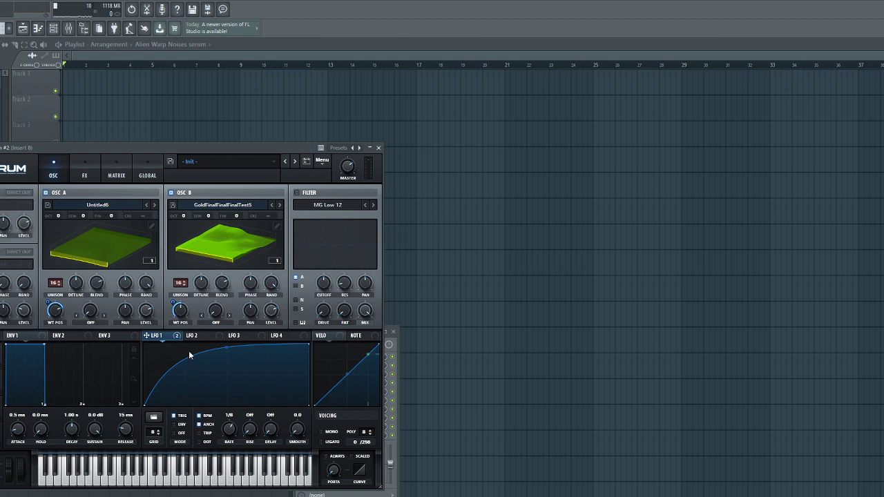
Step: Enable the sub oscillator with LFO 1 modulating its level, and set oscillators A and B to octave -1
left_click(1, 194)
left_click(2, 207)
left_click_drag(24, 228, 22, 211)
left_click(82, 464)
left_click_drag(58, 216, 58, 222)
left_click_drag(183, 215, 177, 221)
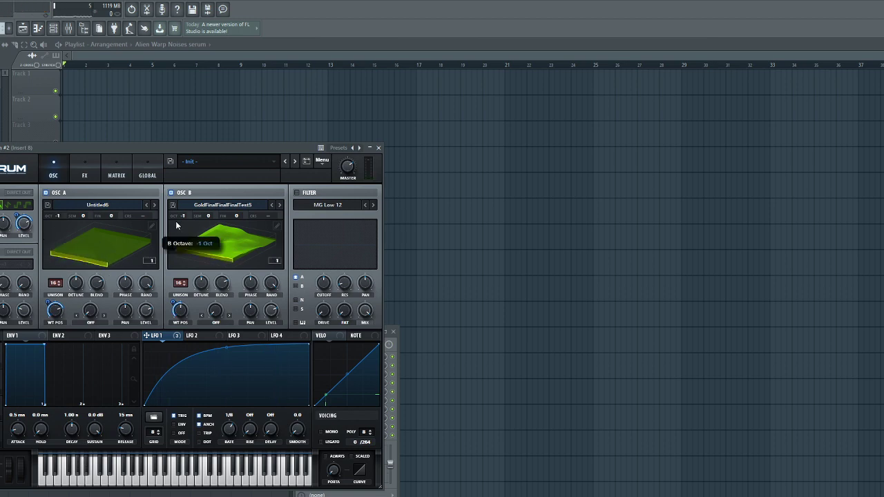
Step: Add a Diode 2 distortion effect with the drive at 100%, and modulate its drive with LFO 1
left_click(82, 176)
left_click(6, 207)
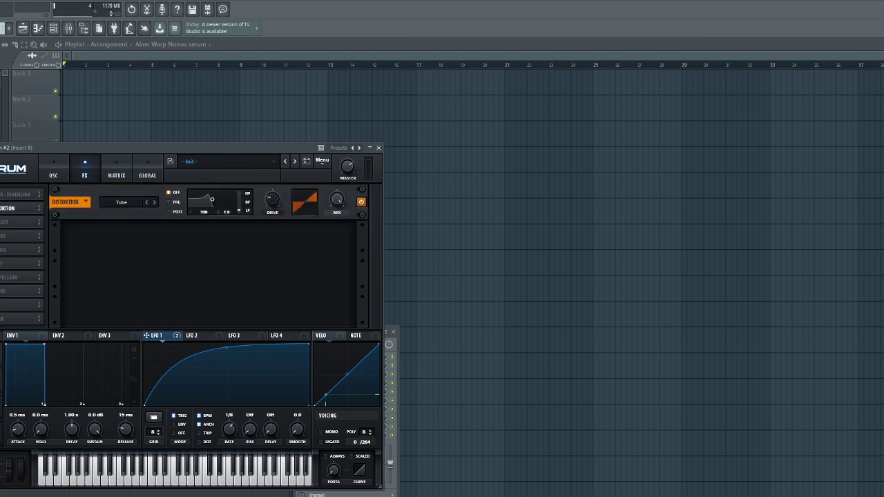
left_click(135, 248)
left_click_drag(273, 201, 297, 149)
left_click_drag(279, 200, 275, 191)
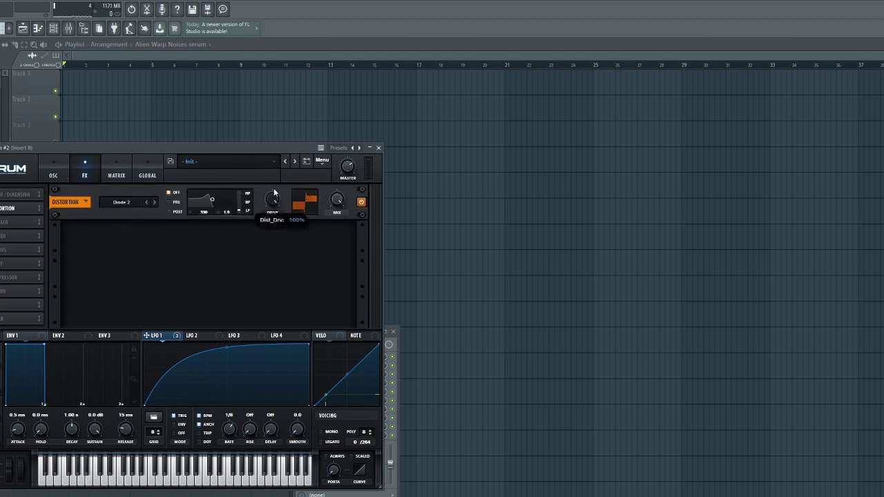
left_click_drag(168, 332, 253, 225)
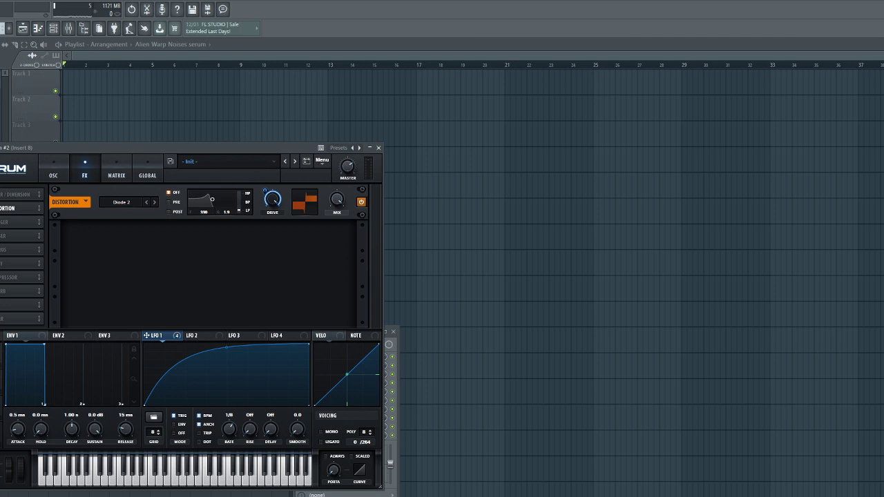
Step: Add a multiband compressor with 16.1 dB gain and a Hyper/Dimension effect with 36% dimension mix
left_click(8, 277)
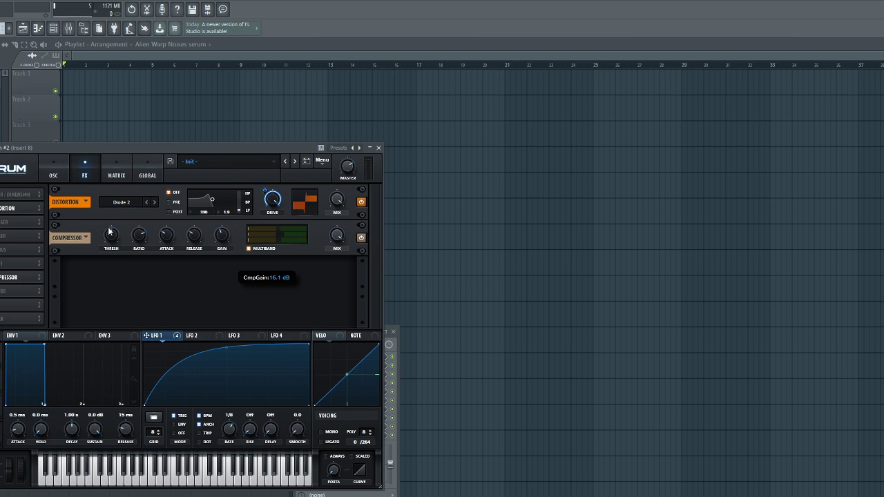
left_click(18, 194)
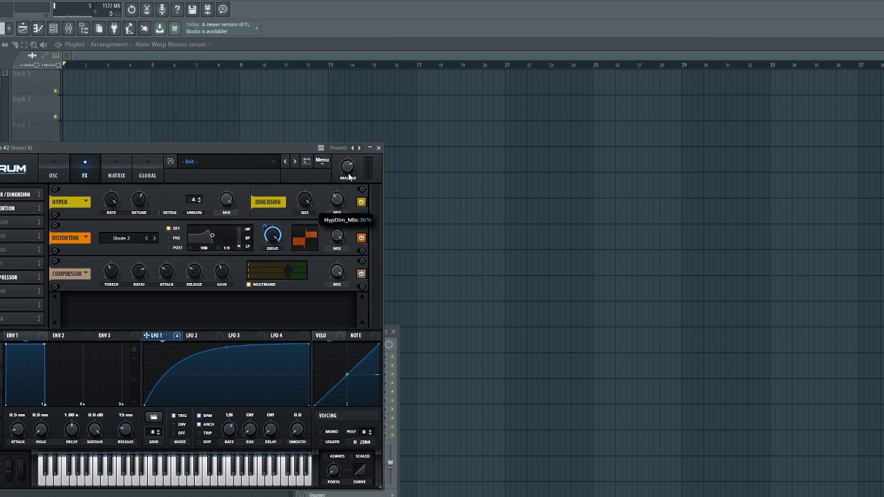
left_click(102, 481)
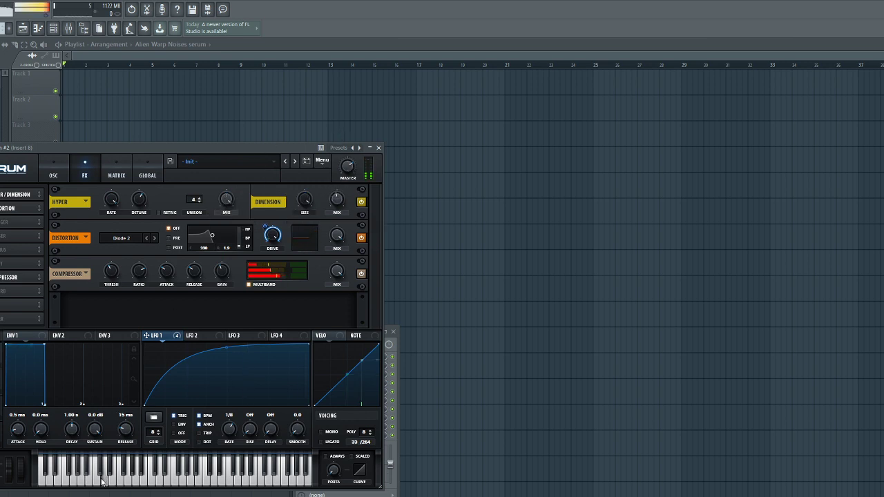
Step: Set oscillator A's warp mode to Mirror and modulate the warp with LFO 1 by about 39
left_click(59, 177)
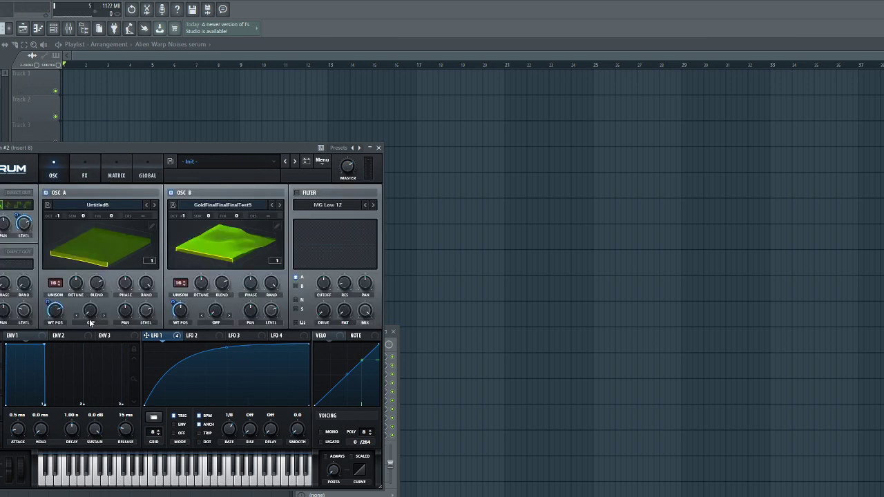
left_click_drag(90, 311, 112, 259)
left_click_drag(153, 332, 90, 310)
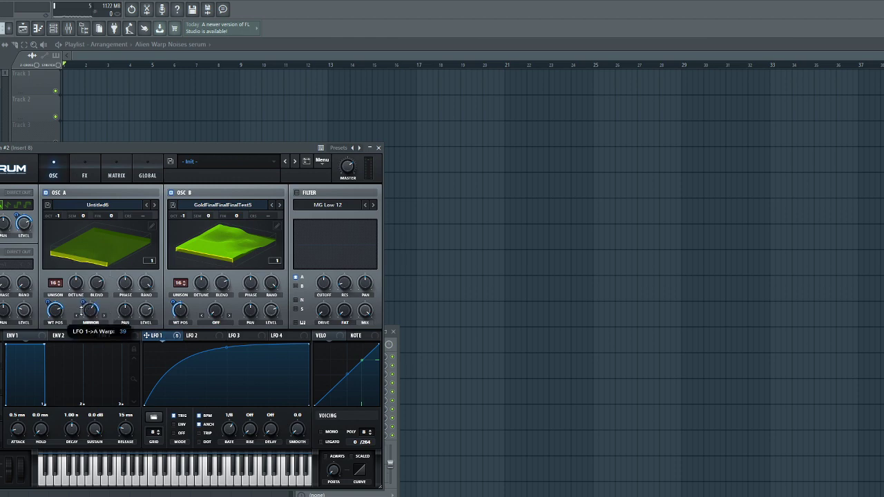
Step: Set oscillator B's warp mode to Flip and modulate the warp with LFO 2
left_click(217, 322)
left_click(262, 440)
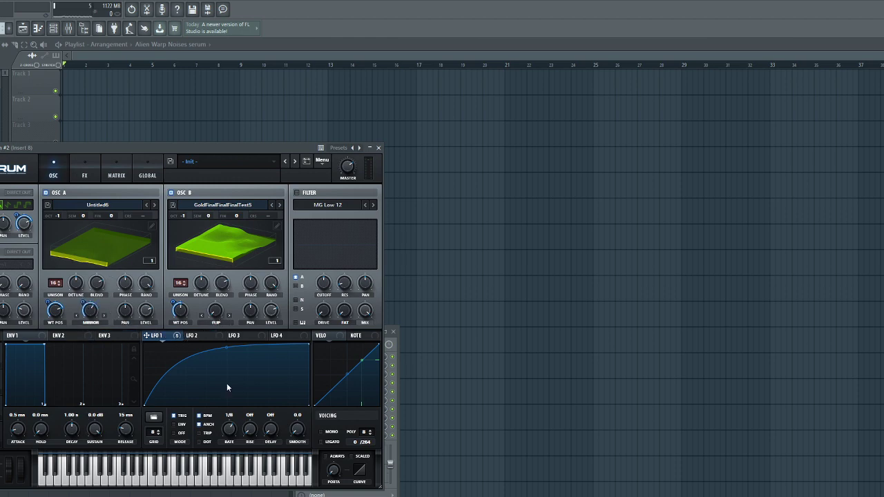
mouse_move(213, 312)
left_mouse_down()
mouse_move(216, 299)
mouse_move(215, 314)
left_mouse_up()
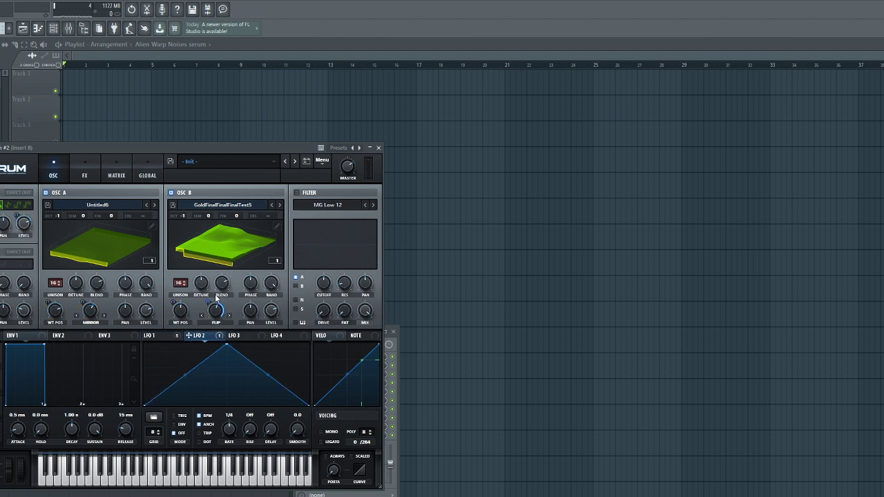
Step: Shape LFO 2 as a falling curve bowed upward, set its rate to one bar and audition a note
left_click_drag(227, 346, 144, 345)
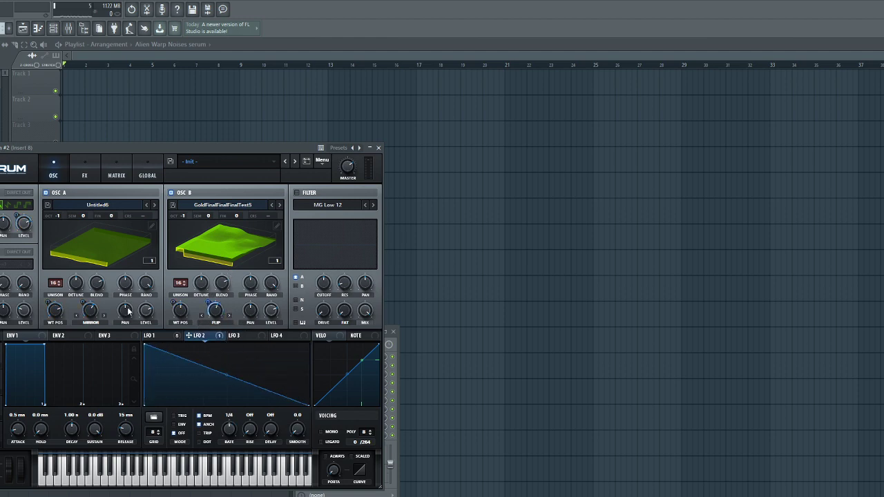
left_click_drag(226, 372, 227, 346)
left_click_drag(230, 425, 228, 437)
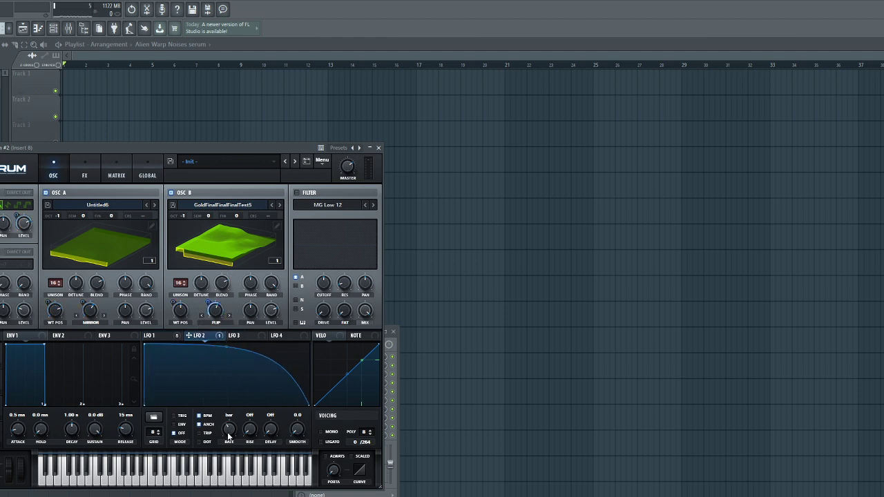
left_click(69, 479)
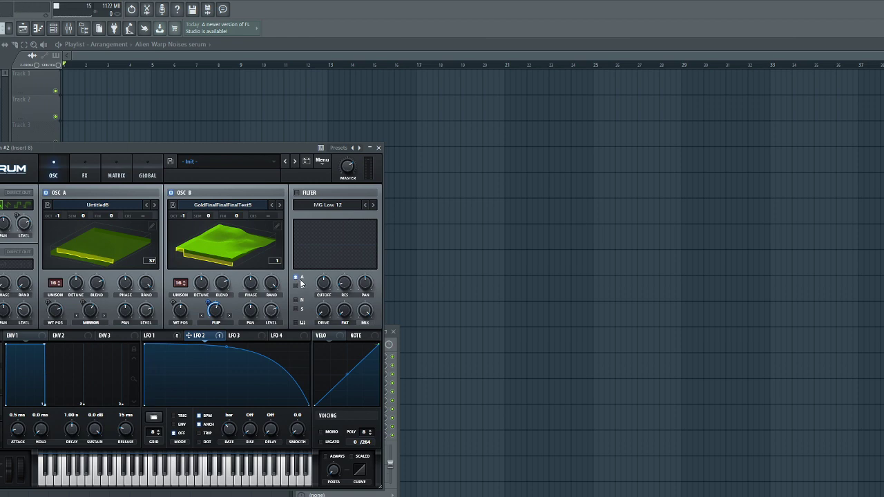
Step: Enable a Ring Mod filter on oscillators A and B, and assign LFO 2 and LFO 1 to its cutoff
left_click(312, 193)
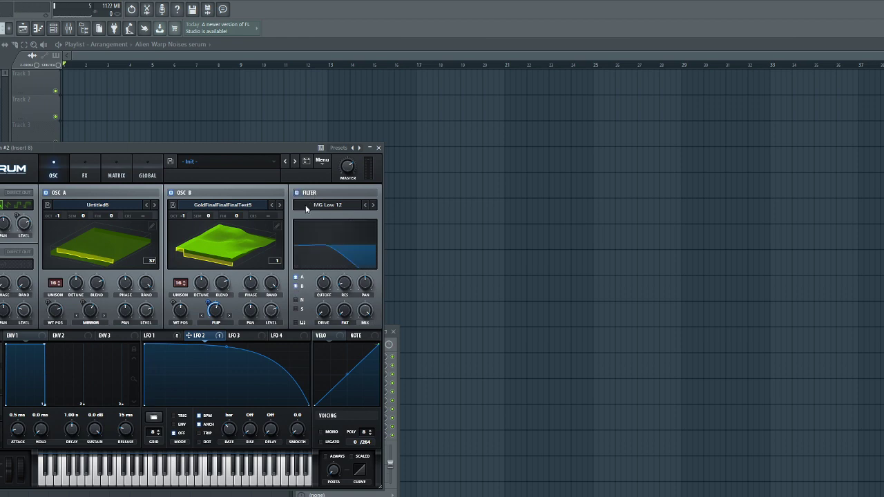
left_click_drag(197, 336, 323, 283)
left_click_drag(148, 336, 324, 283)
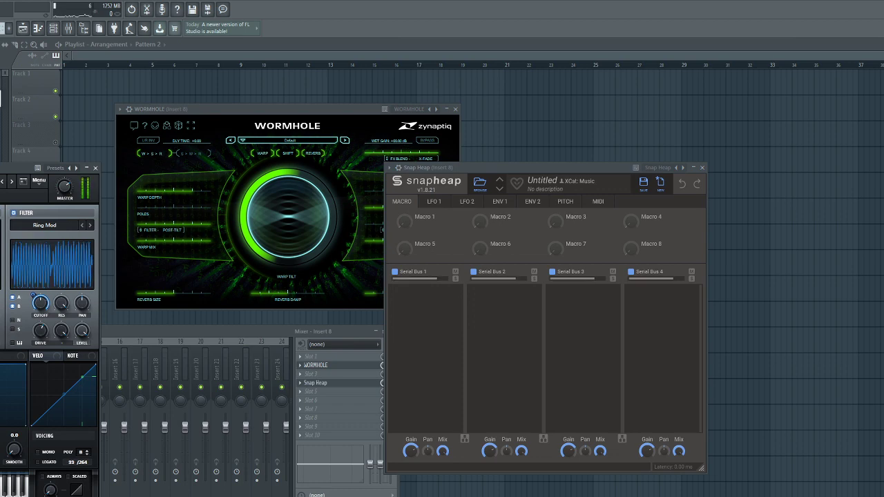
Step: In the Wormhole effect, raise Warp Tilt to its maximum and lower the pitch shift, and close its window
left_click(218, 333)
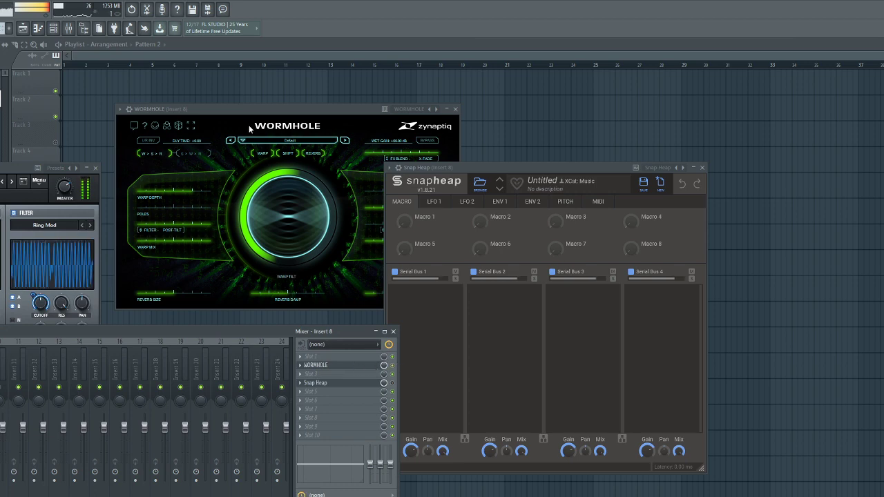
left_click_drag(240, 112, 158, 107)
left_click_drag(206, 204, 238, 122)
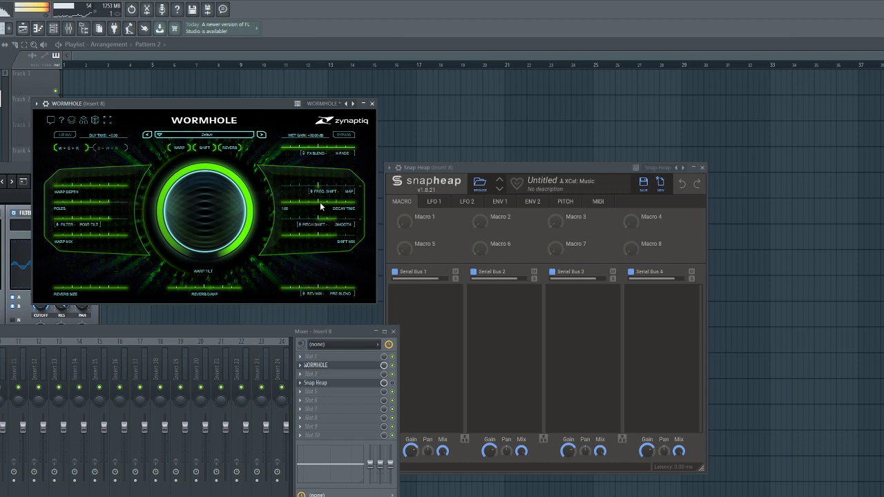
left_click_drag(332, 219, 307, 219)
left_click(371, 103)
Step: In Snap Heap, add a Compressor to Serial Bus 1 and map Macro 1 to its makeup and threshold
left_click_drag(427, 175, 63, 174)
left_click(73, 309)
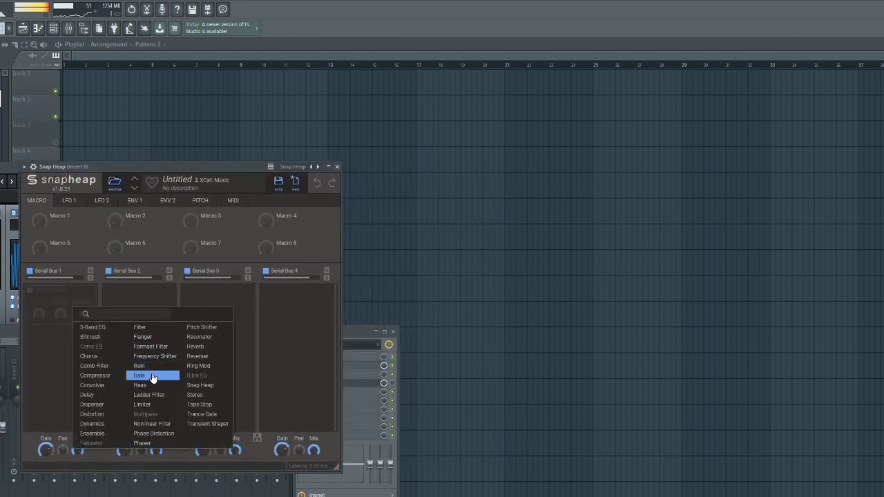
left_click(115, 377)
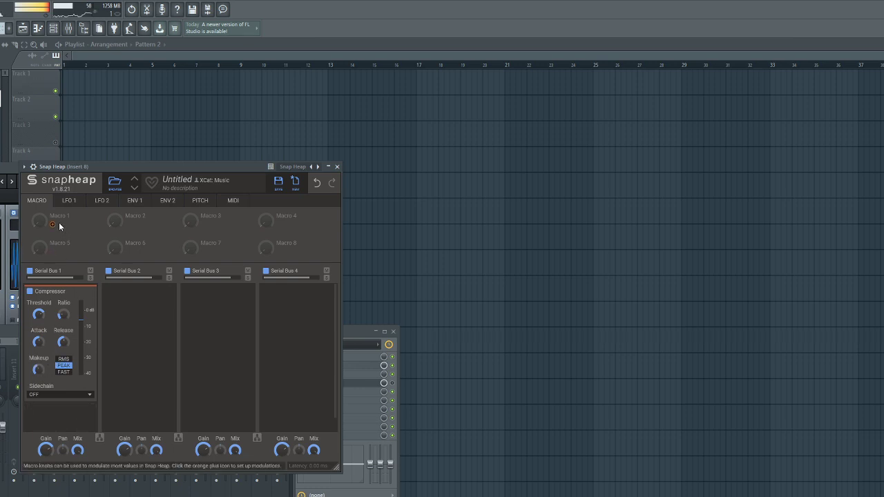
left_click_drag(53, 226, 39, 371)
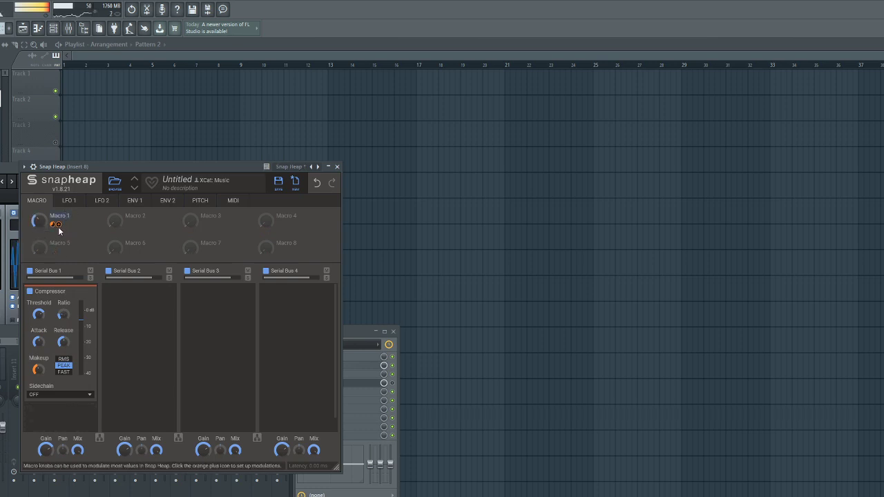
left_click_drag(58, 227, 39, 315)
Step: Add a Resonator tuned to G 4 on Serial Bus 2, and minimize the Resonator and Compressor
left_click(131, 306)
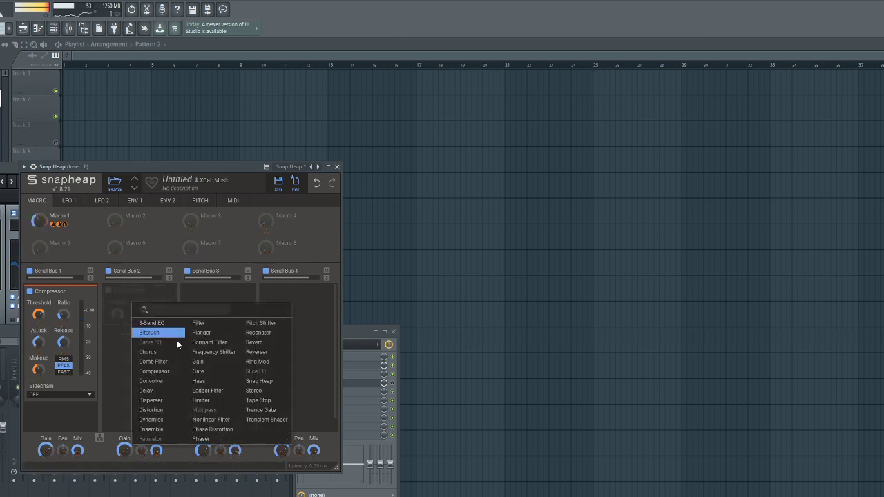
left_click(266, 331)
left_click_drag(121, 309, 116, 328)
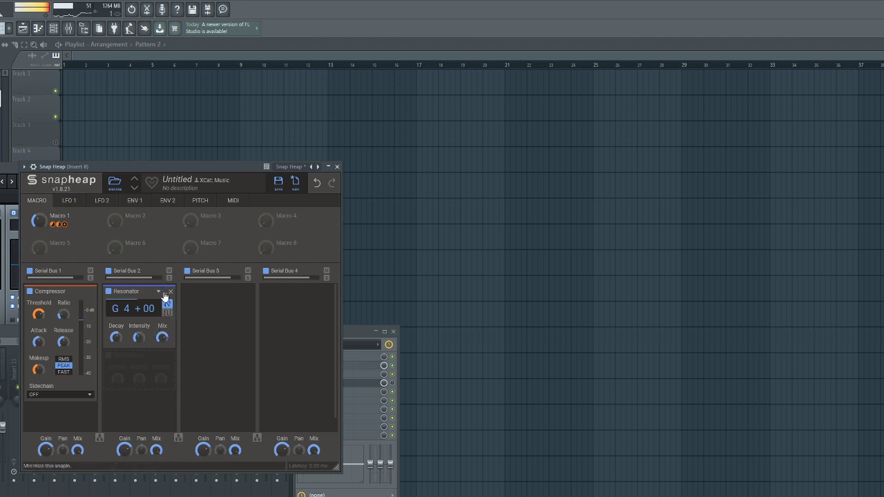
left_click(138, 291)
left_click(69, 290)
Step: Add a Disperser set to 130 Hz and place it minimized below the Resonator in Serial Bus 2
left_click(208, 303)
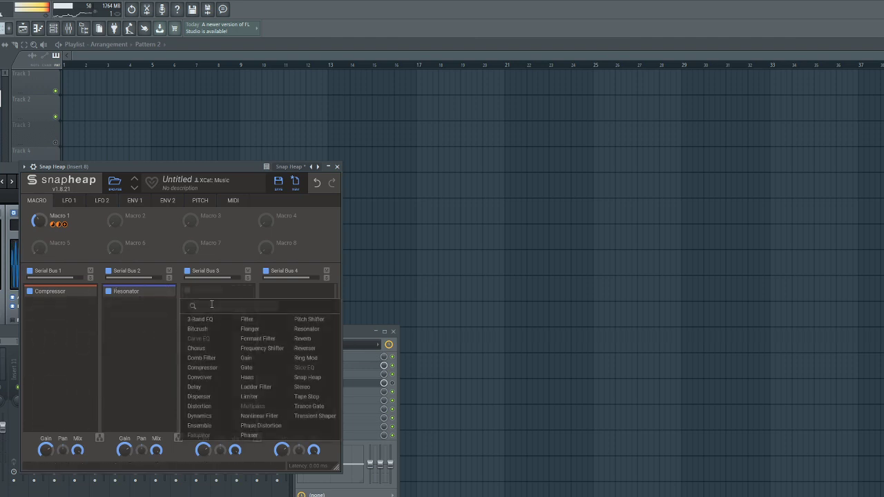
left_click(200, 396)
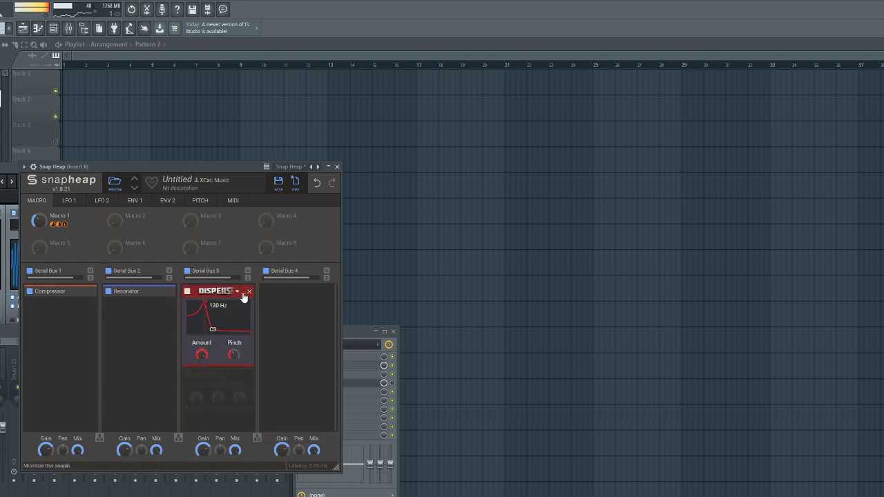
left_click_drag(218, 290, 142, 310)
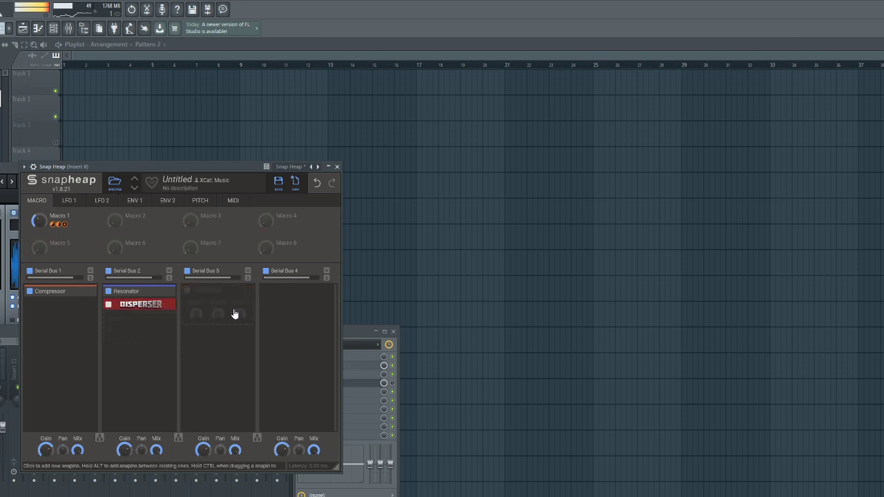
Step: Add a Gain snapin to Serial Bus 3
left_click(234, 315)
left_click(260, 368)
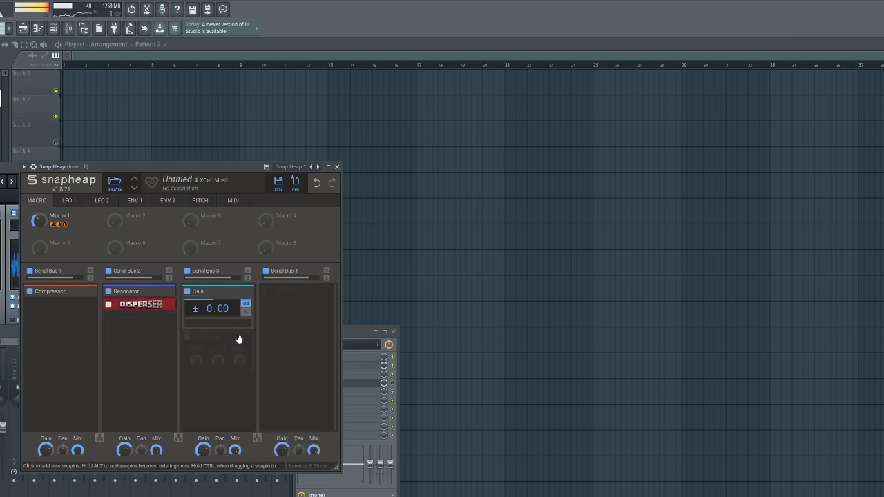
Step: Set the Gain snapin to +2.07 dB and move it, followed by the Compressor, below the Disperser in Serial Bus 2
left_click_drag(216, 310, 132, 338)
left_click_drag(75, 292, 166, 365)
Step: Add a Ring Mod, place it below the Compressor in Serial Bus 2, and minimize it
left_click(247, 319)
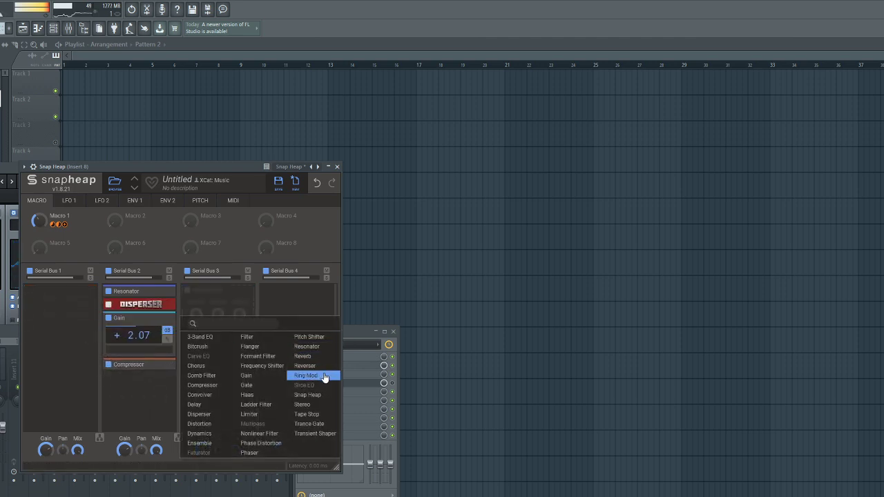
left_click(324, 377)
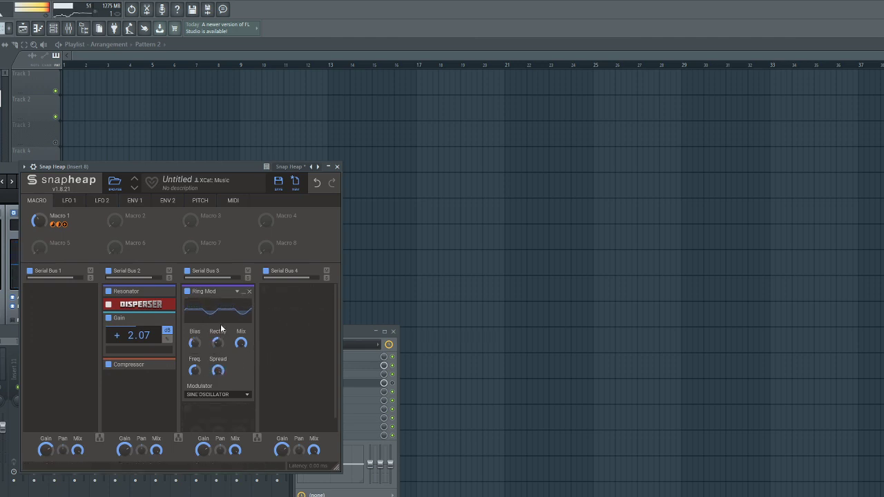
left_click_drag(210, 295, 145, 387)
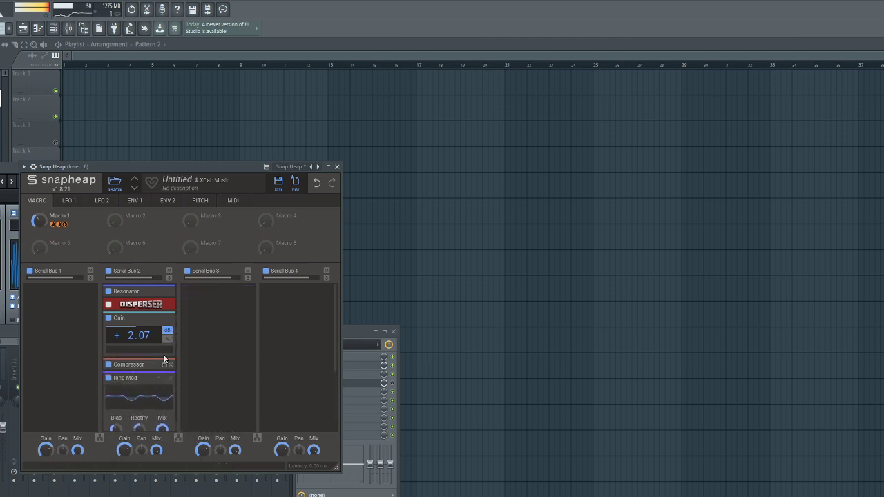
left_click(165, 380)
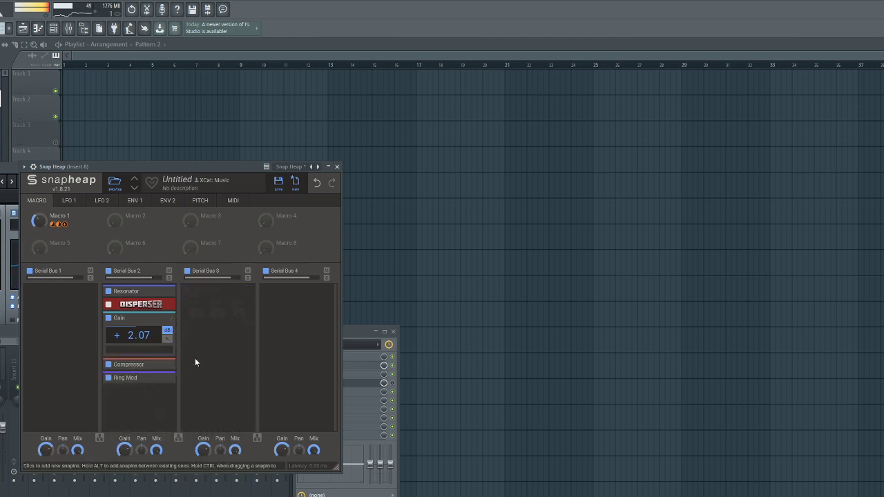
Step: Add a Reverb, adjust its settings, and place it minimized below the Ring Mod in Serial Bus 2
left_click(238, 322)
left_click(314, 364)
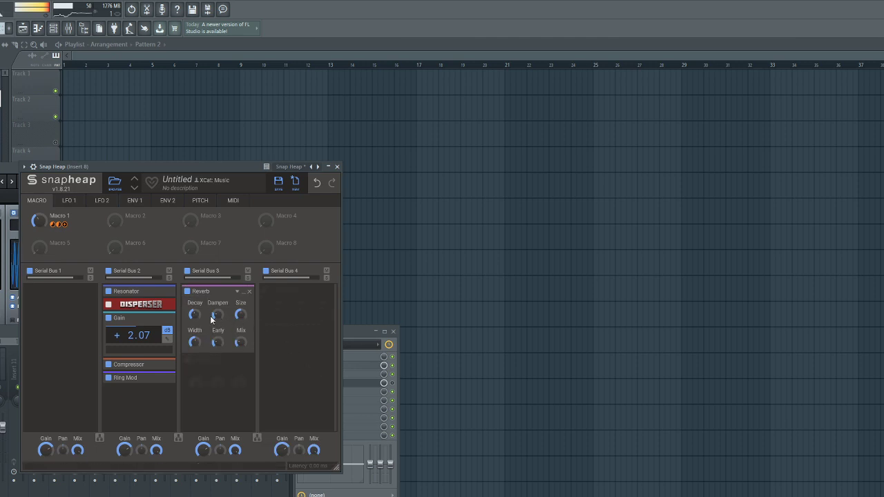
left_click_drag(218, 342, 218, 340)
left_click_drag(213, 291, 142, 404)
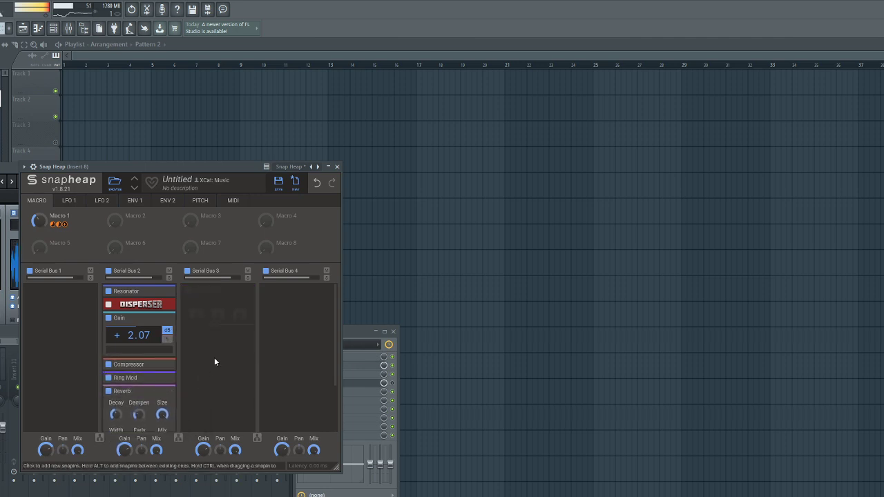
left_click(163, 392)
Step: Add a Convolver to Serial Bus 3, load the Melodic Dune sample as its impulse response, and reverse it
left_click(231, 315)
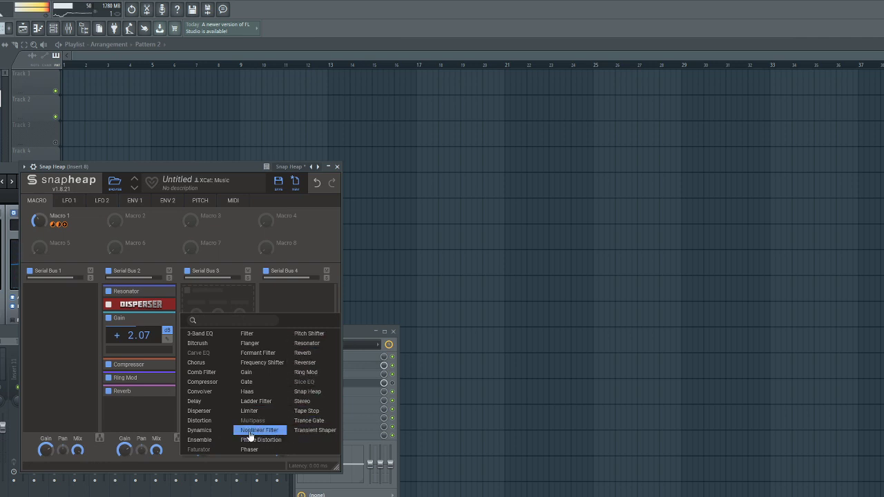
left_click(219, 395)
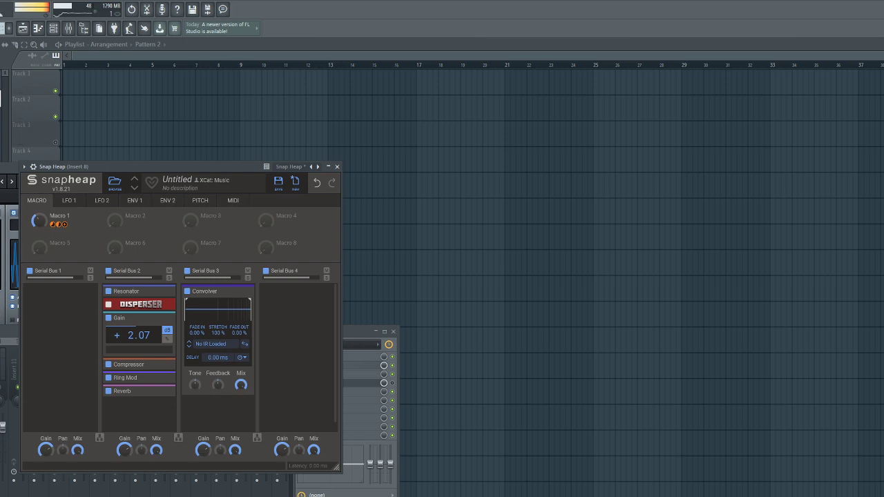
left_click_drag(586, 391, 200, 336)
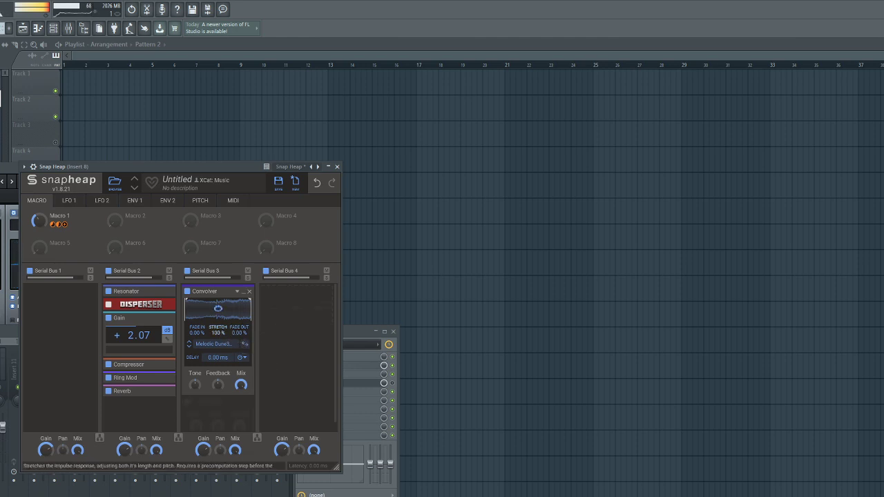
left_click(245, 343)
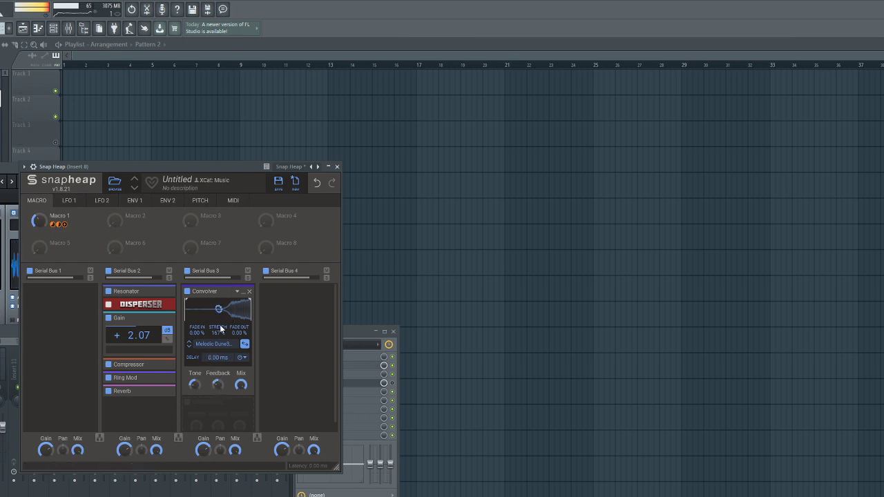
Step: Move the Convolver below the Reverb in Serial Bus 2 and minimize it
left_click(244, 295)
left_click_drag(210, 291, 133, 417)
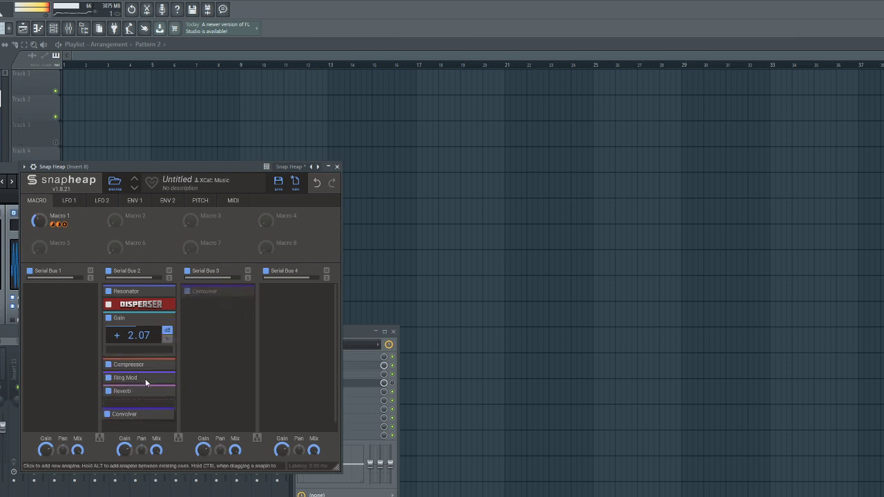
left_click(166, 405)
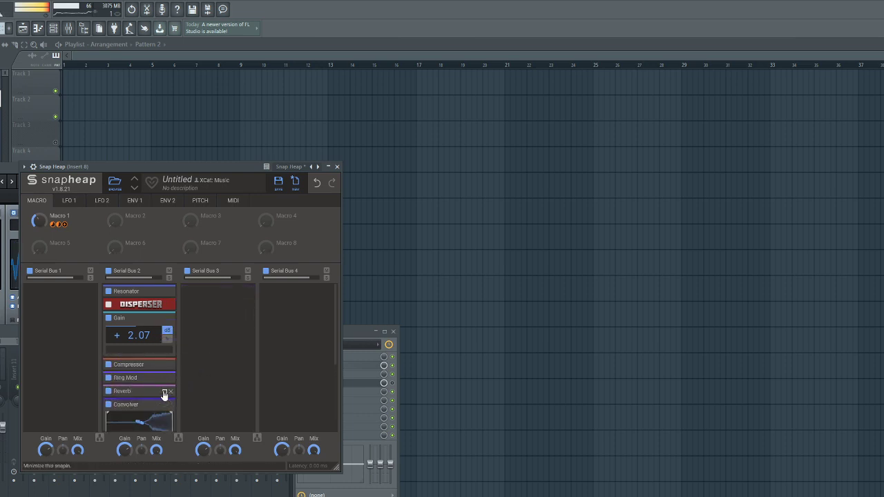
scroll(148, 378, "down", 4)
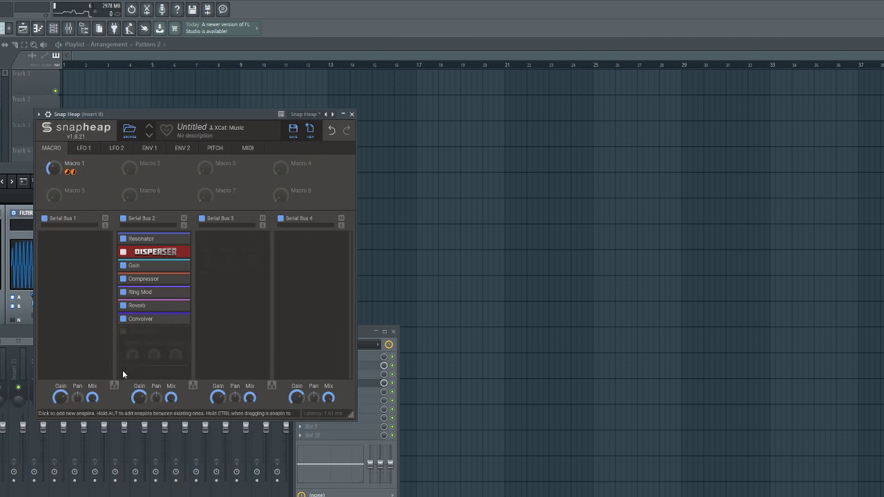
Step: Expand and collapse each snapin in Serial Bus 2, from Resonator to Convolver, to review its settings
left_click(180, 240)
left_click(180, 241)
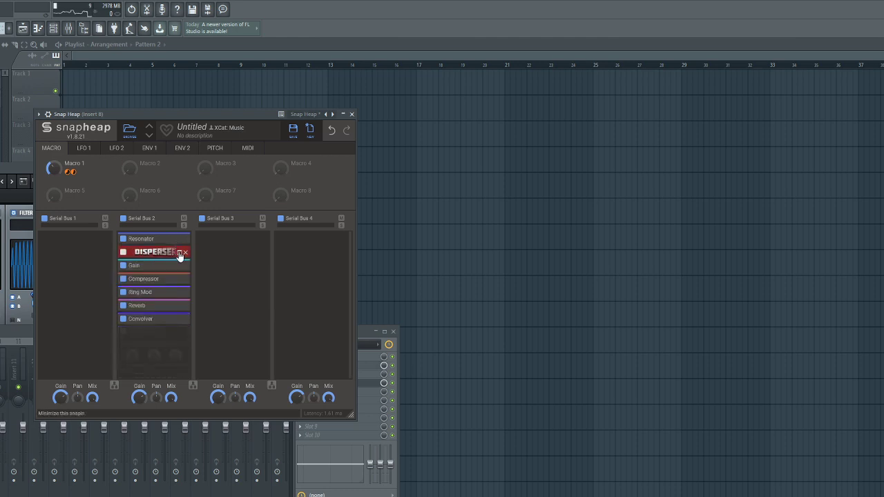
left_click(179, 253)
left_click(179, 254)
left_click(179, 267)
left_click(179, 267)
left_click(179, 279)
left_click(180, 279)
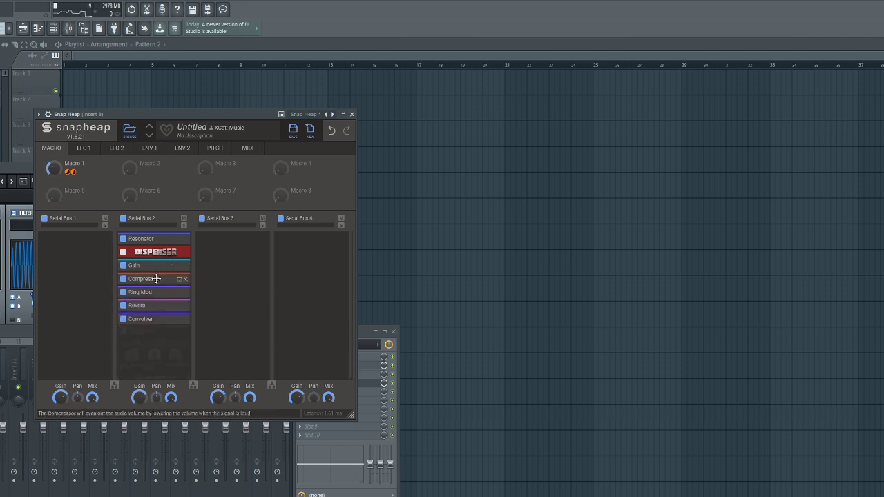
left_click(180, 293)
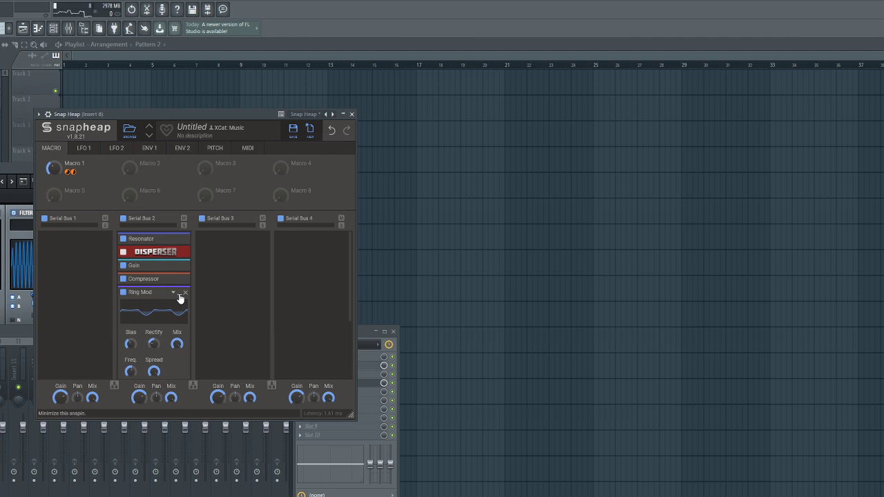
left_click(180, 297)
left_click(179, 306)
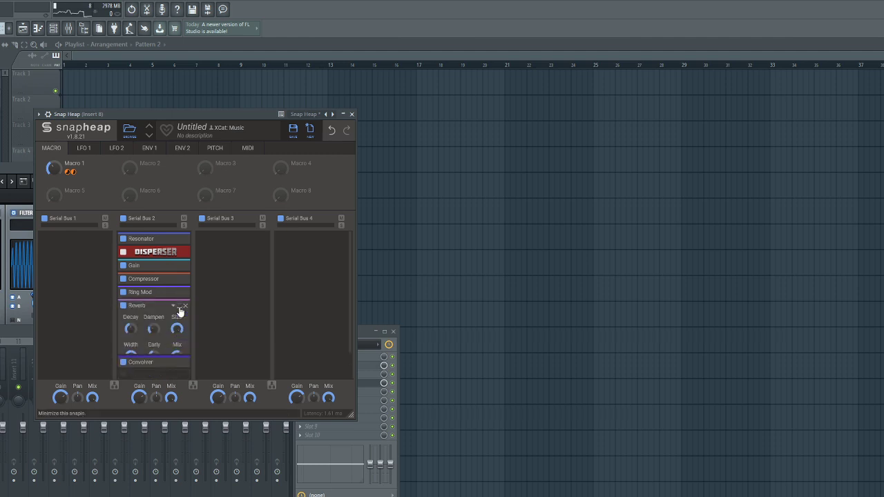
left_click(179, 307)
left_click(179, 319)
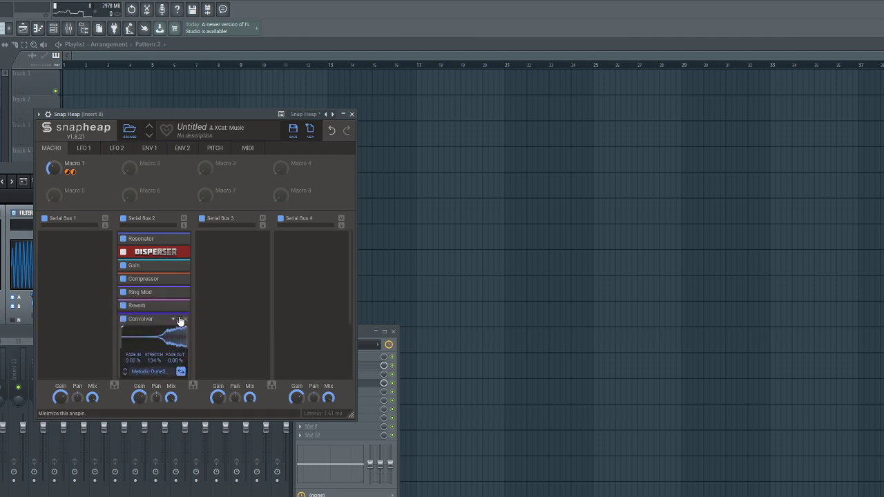
left_click(179, 319)
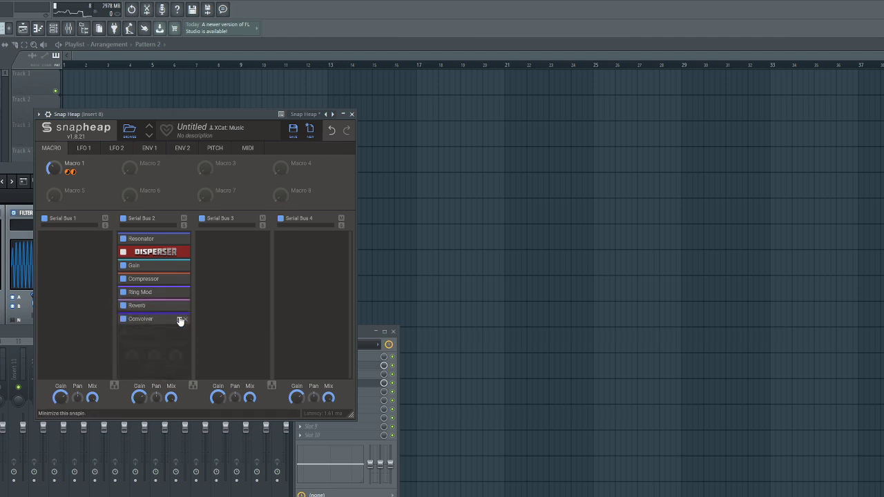
Step: Close Snap Heap and briefly open Wormhole on Insert 8 to review its settings
left_click(351, 114)
left_click(313, 366)
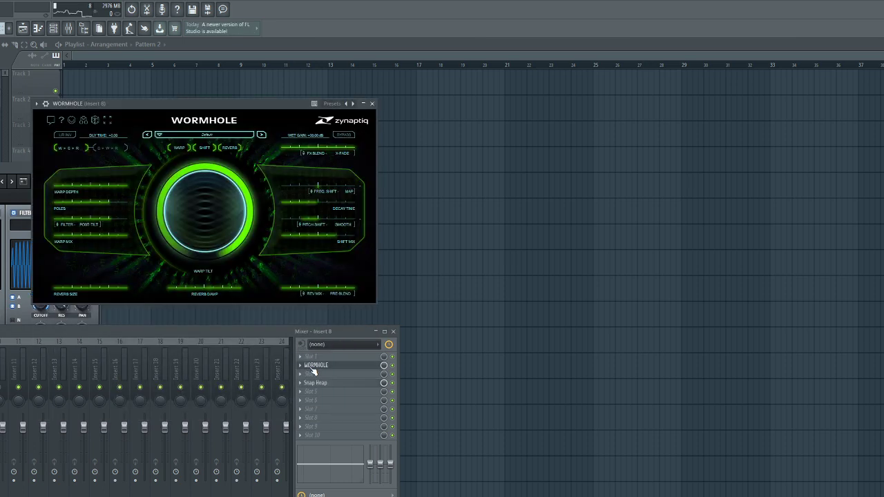
left_click(314, 368)
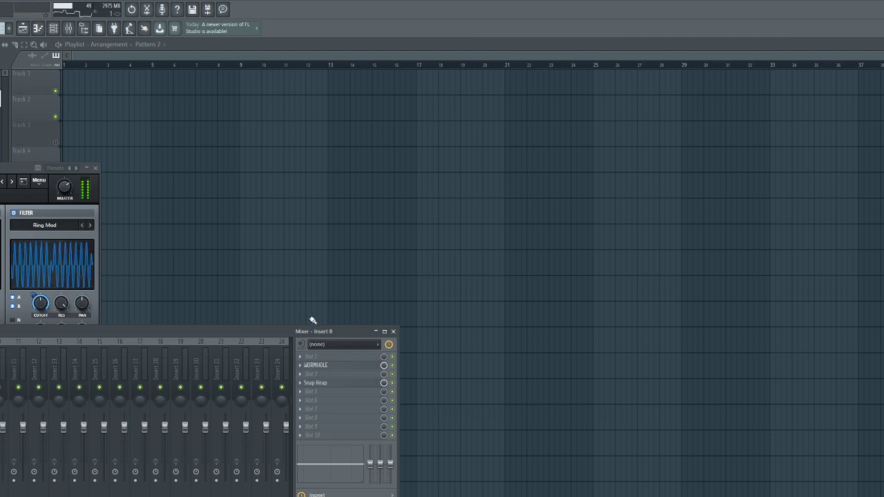
Step: Close the Serum and Fruity Limiter windows and select mixer track Insert 8
left_click_drag(4, 167, 60, 151)
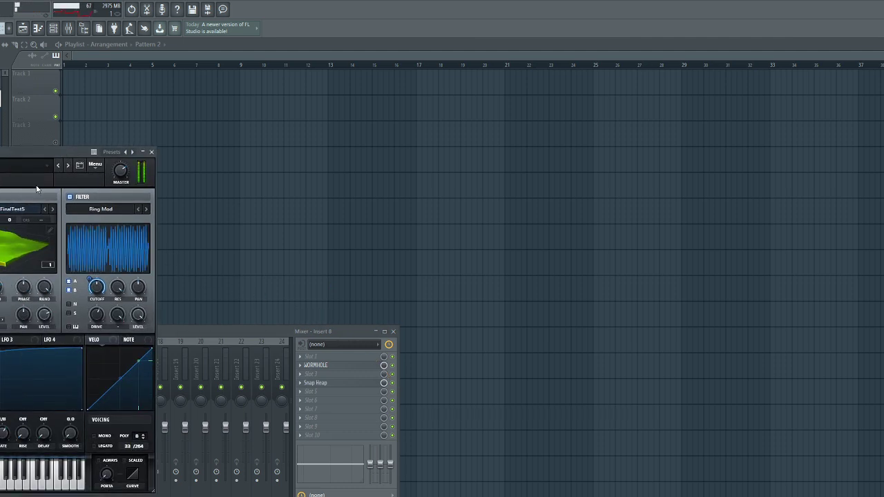
left_click(151, 152)
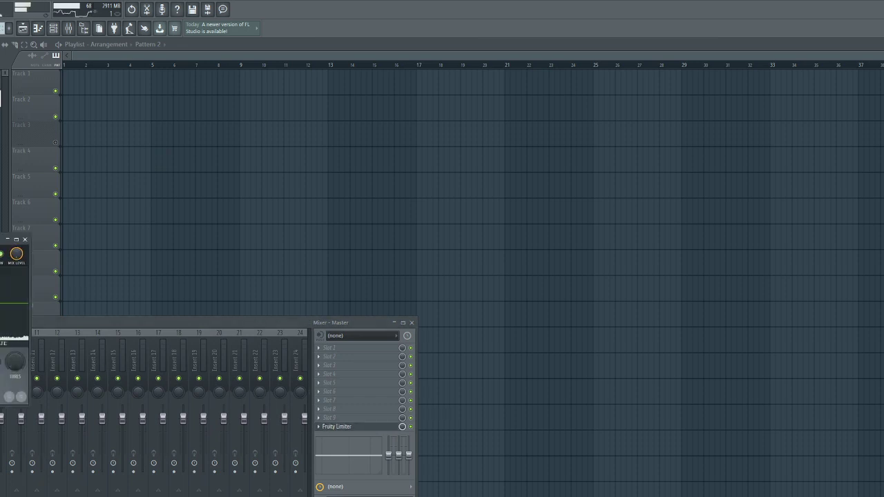
left_click(25, 239)
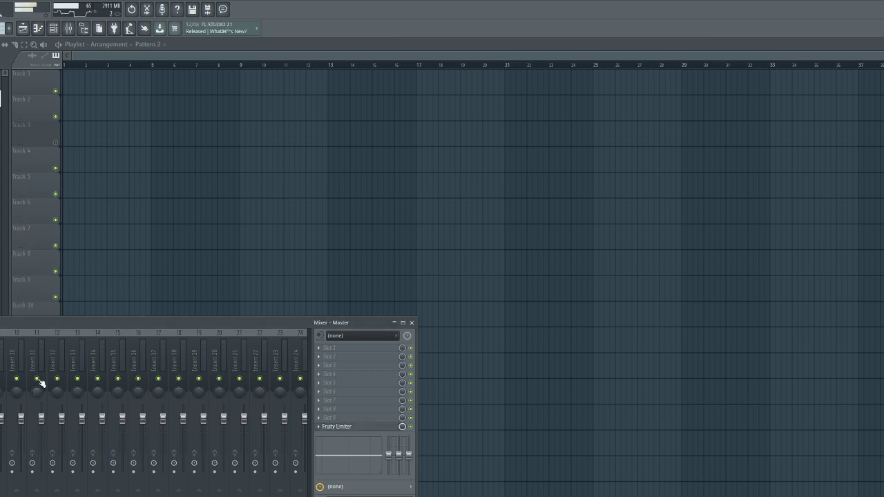
left_click(12, 350)
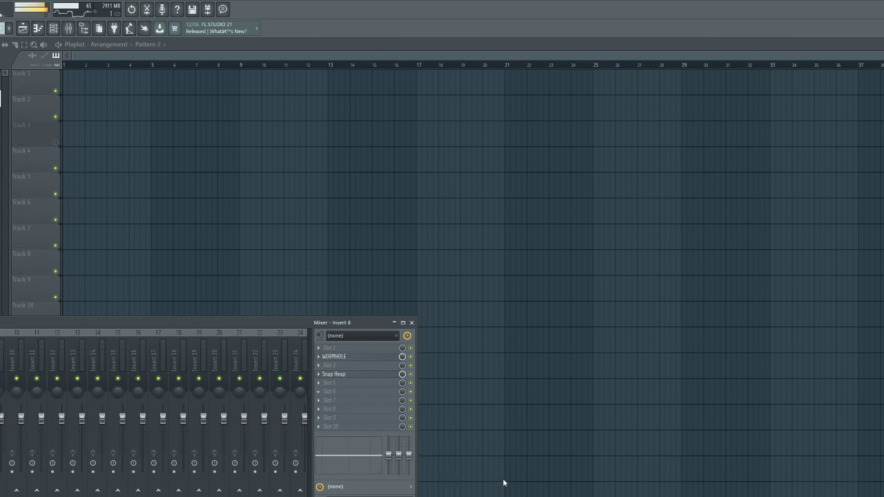
Step: Bring the master's Fruity Limiter fully into view to check its levels, and close the Mixer and the limiter
left_click(70, 300)
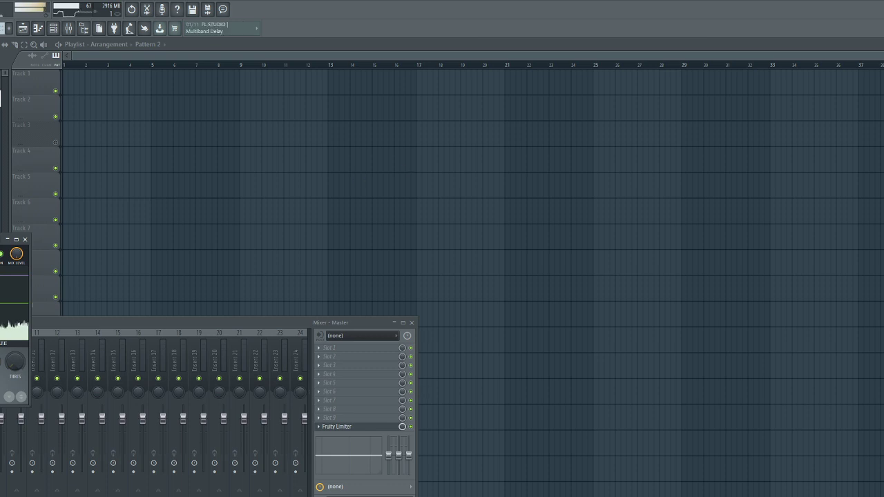
left_click_drag(0, 239, 163, 214)
left_click_drag(319, 325, 402, 336)
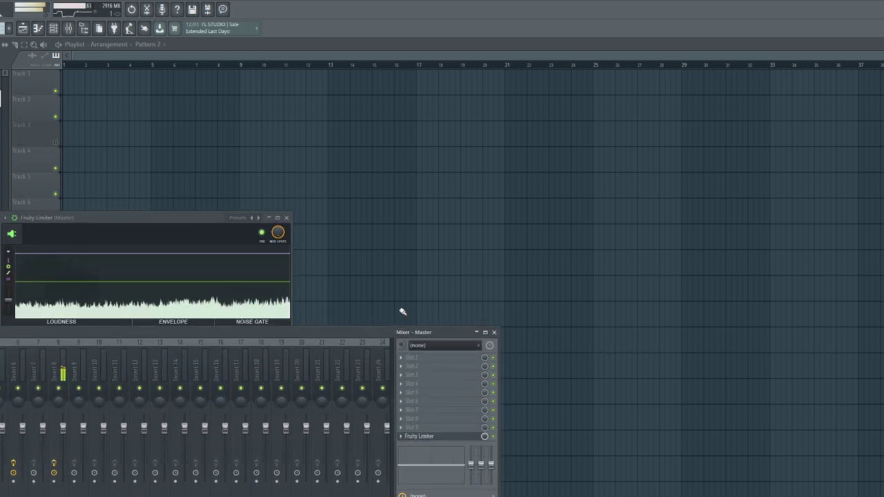
left_click(494, 332)
left_click_drag(183, 216, 217, 244)
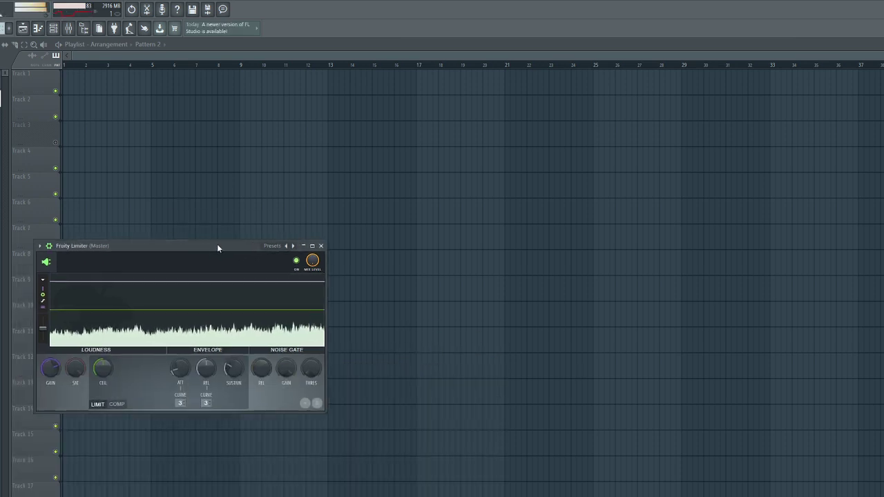
left_click(321, 245)
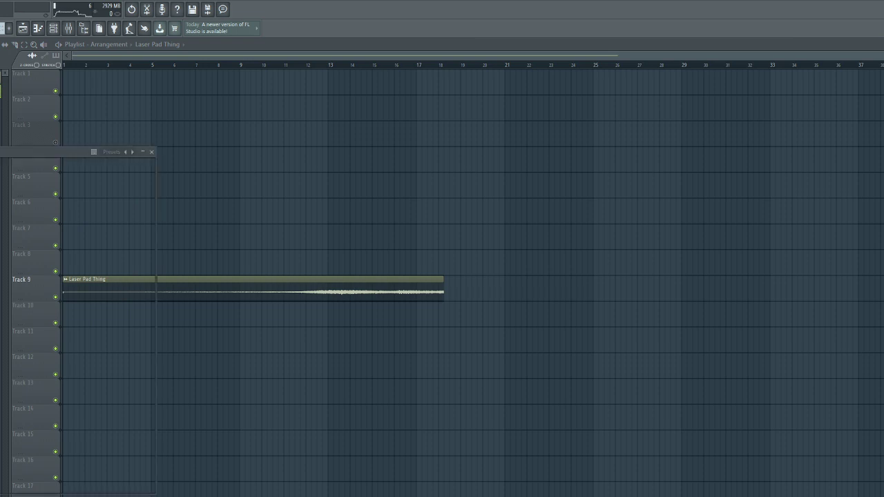
Step: Close the remaining plugin window and audition the Laser Pad Thing clip on Track 9, skipping forward and replaying it from the start
left_click(151, 152)
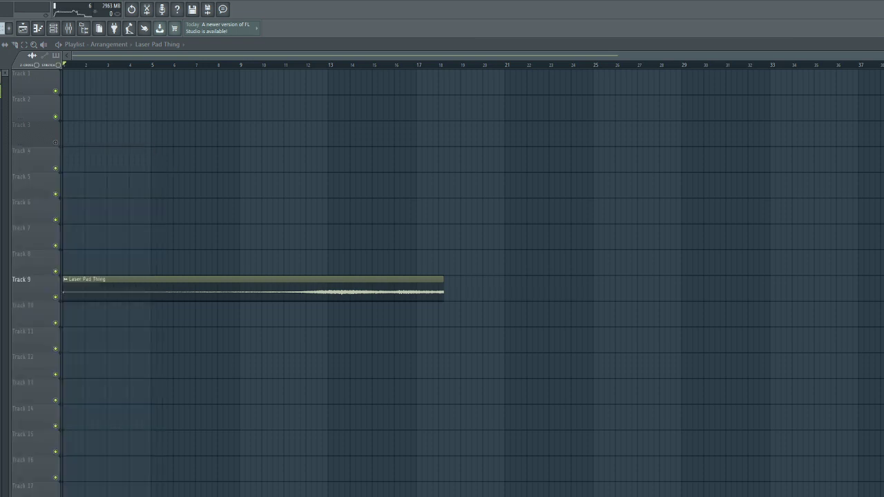
key("space")
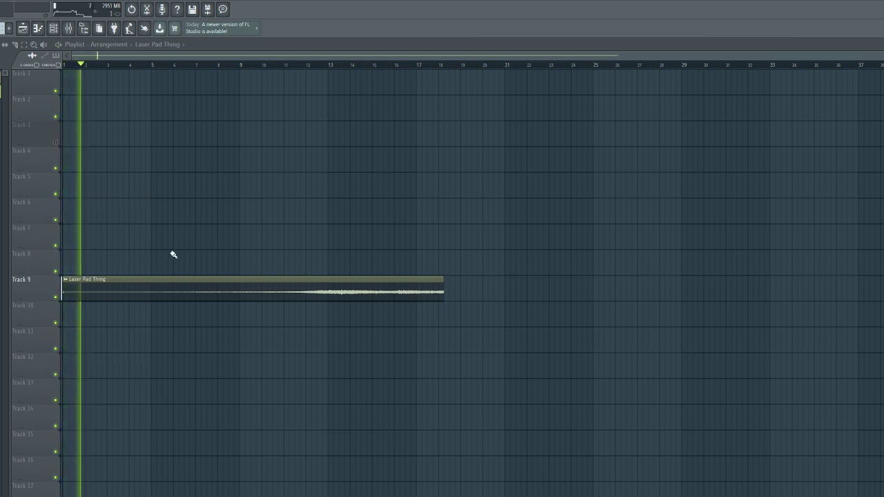
left_click(130, 65)
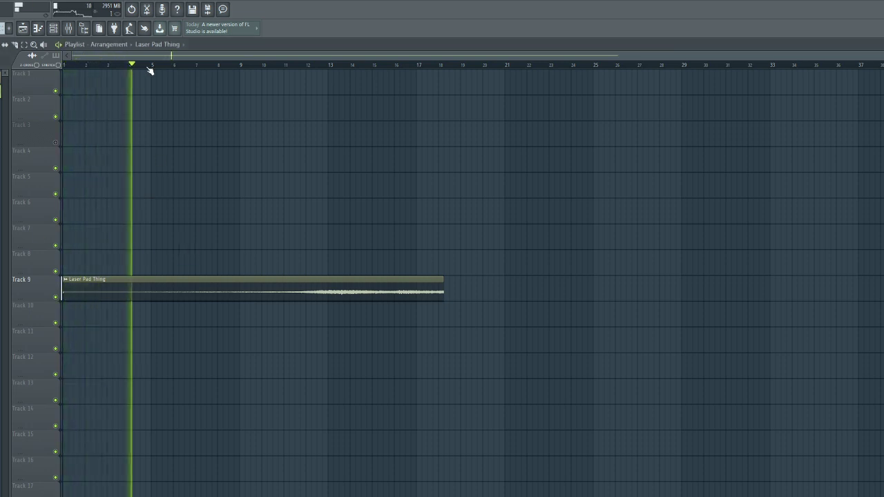
left_click(178, 65)
left_click(205, 65)
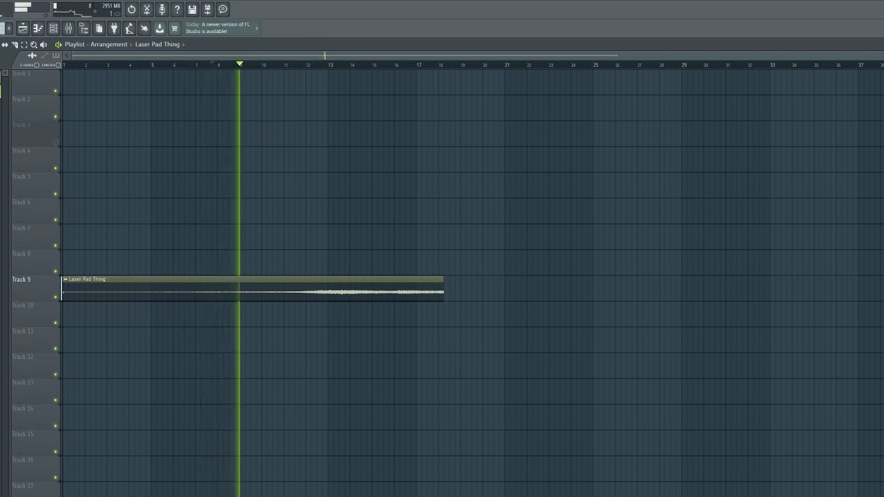
key("space")
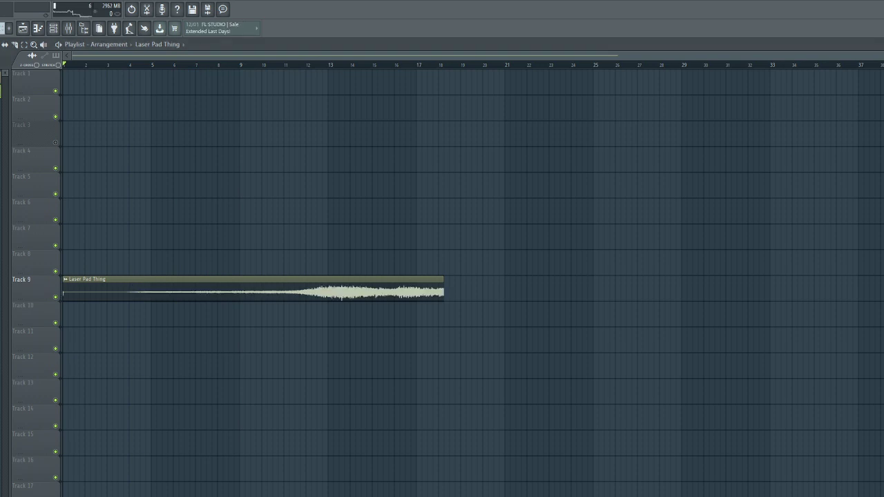
key("space")
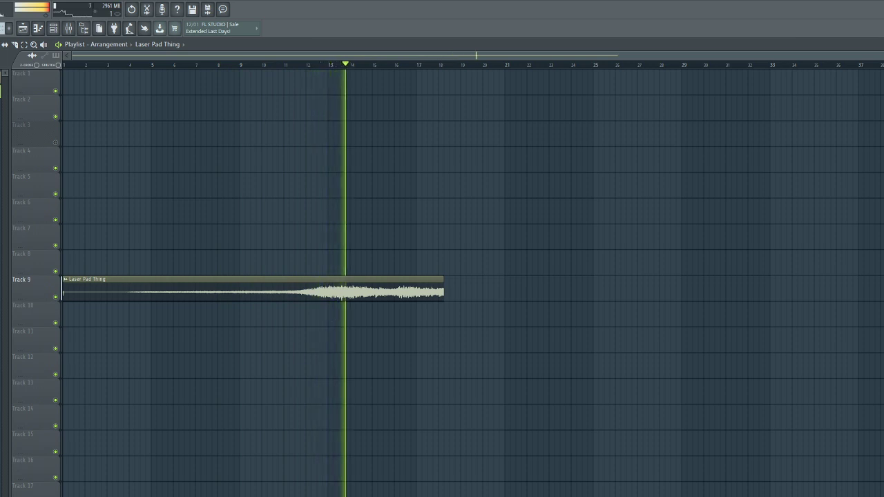
Step: Open the Fruity Limiter on the Mixer's master track to check its gain and levels during playback, and close the limiter
left_click(68, 27)
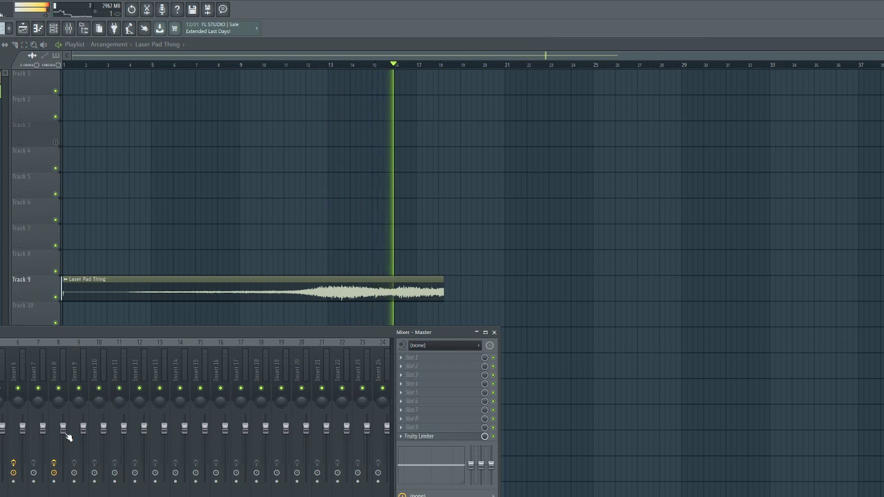
left_click(430, 438)
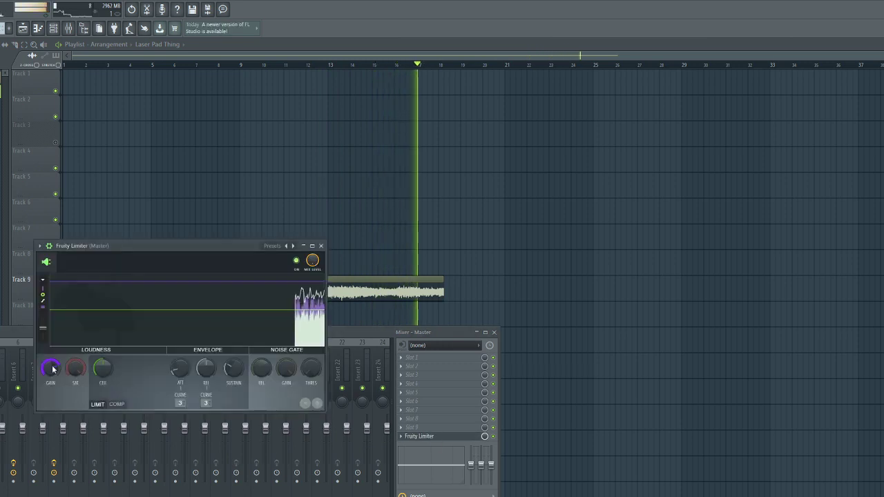
left_click(321, 246)
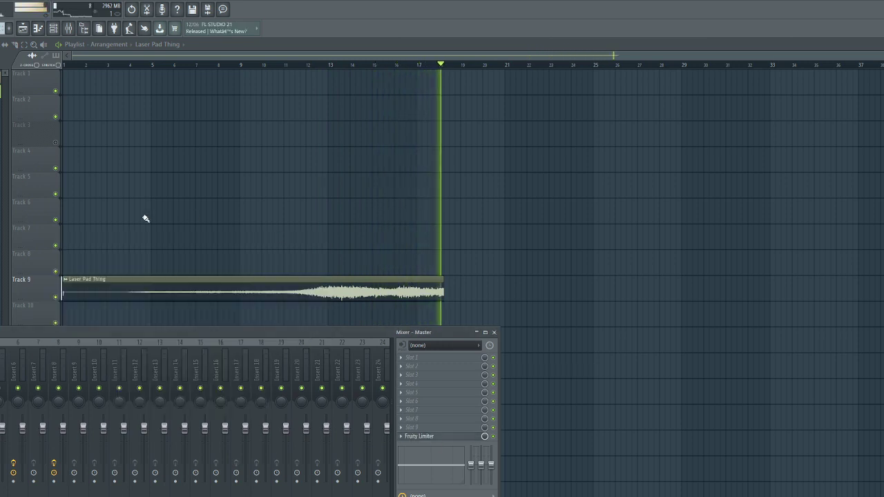
Step: Stop playback, audition the Laser Pad Thing clip again from around bar 9 to its end, and stop it
key("space")
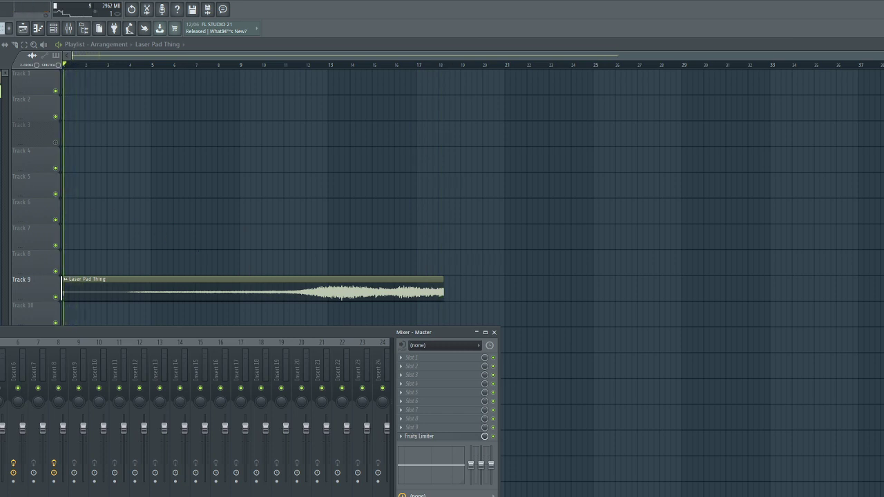
left_click(246, 65)
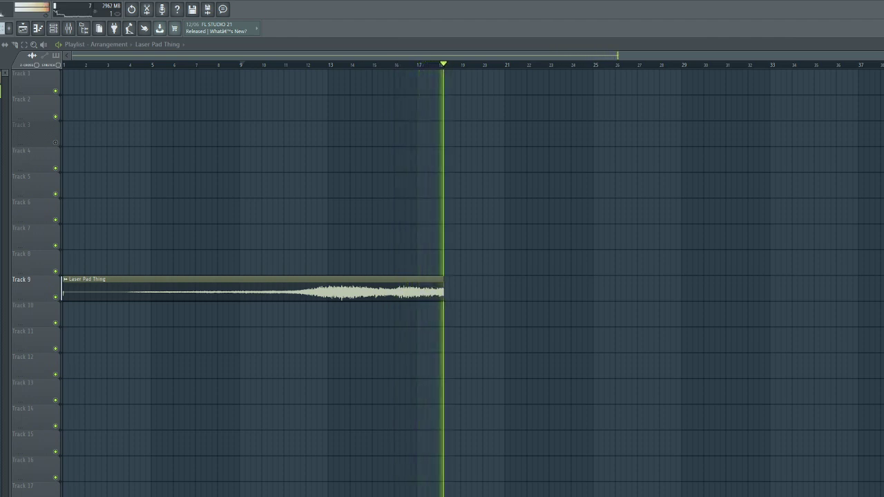
key("space")
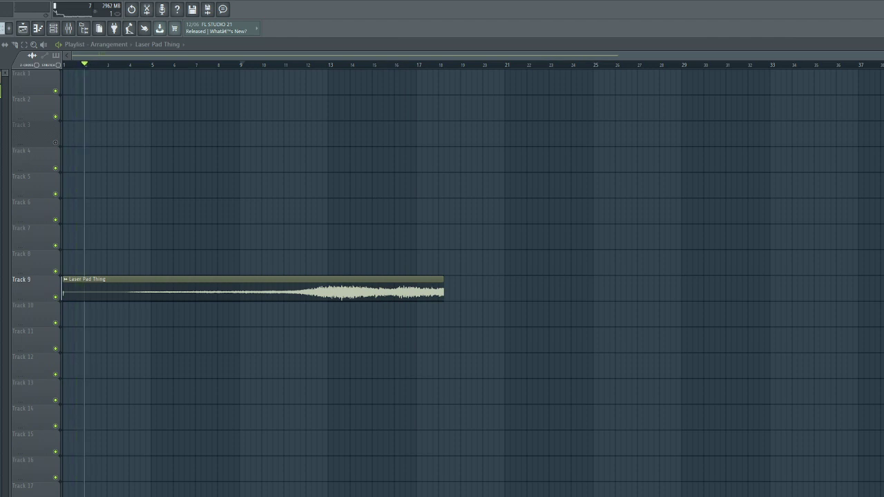